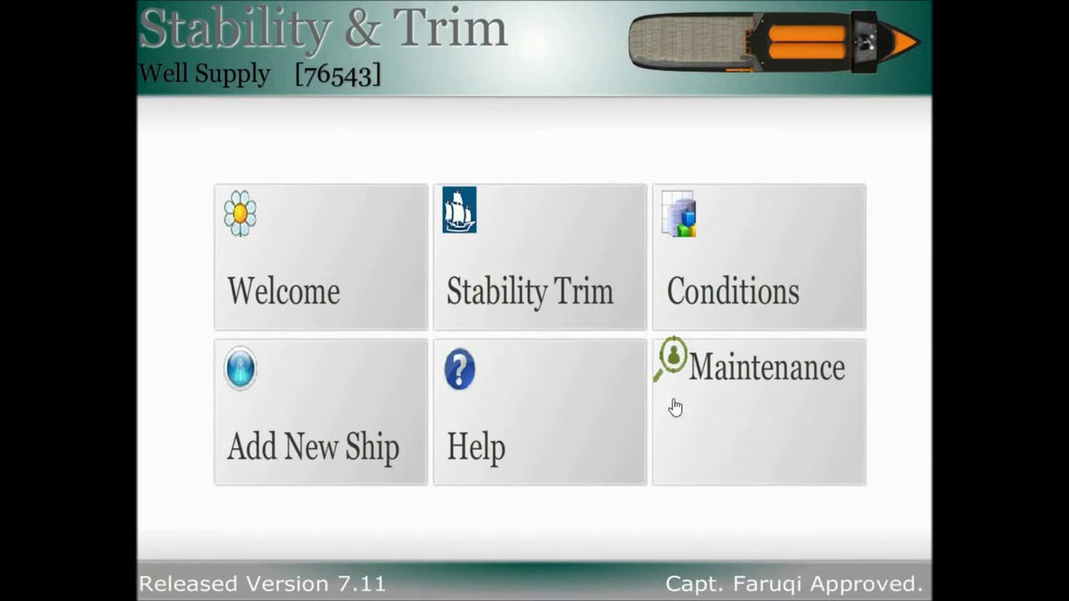
Go from the welcome introduction to the 'How to use this Application' help page
click(323, 292)
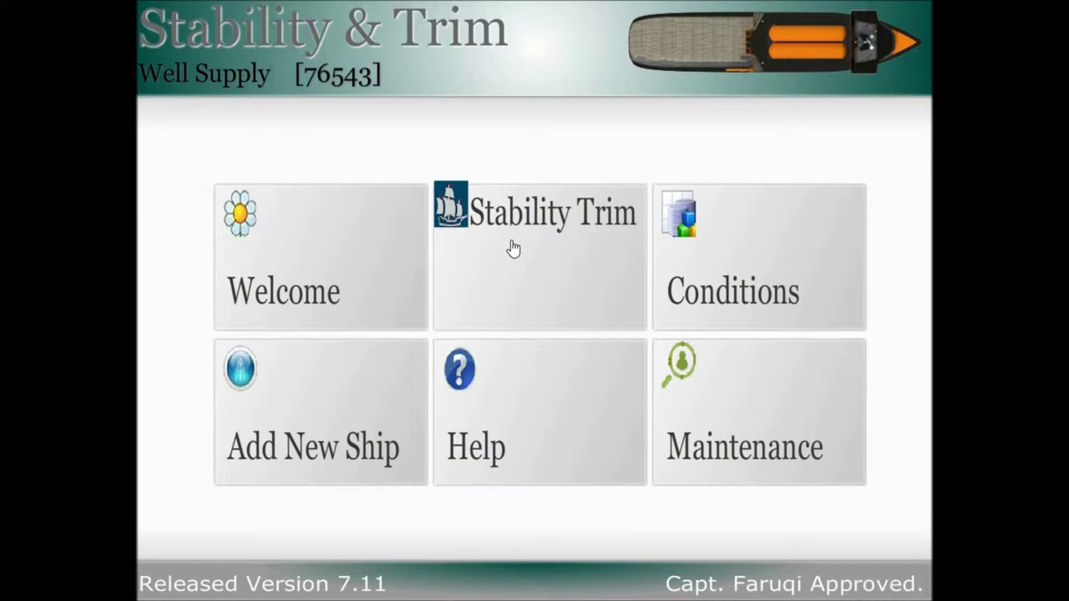
click(491, 429)
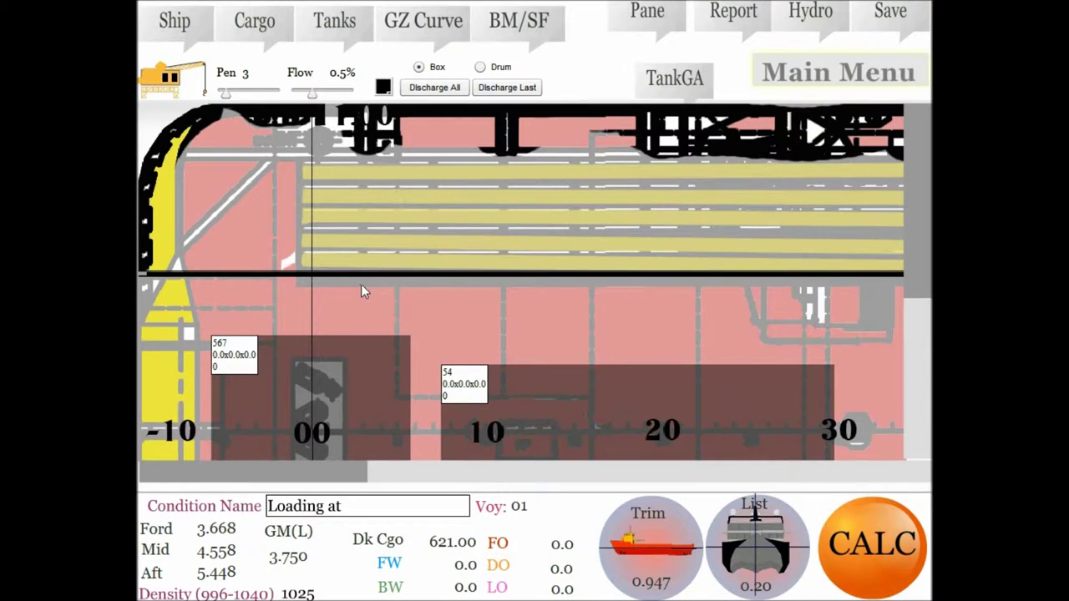
Review the 621 deck cargo list, then discharge all deck cargo
scroll(311, 483, right, 1)
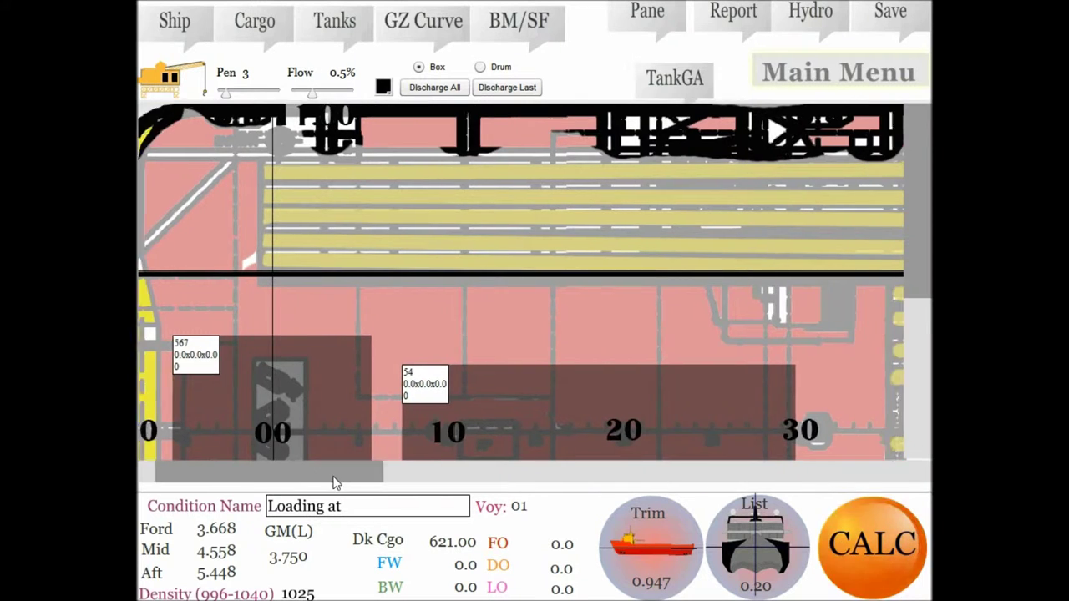
click(256, 22)
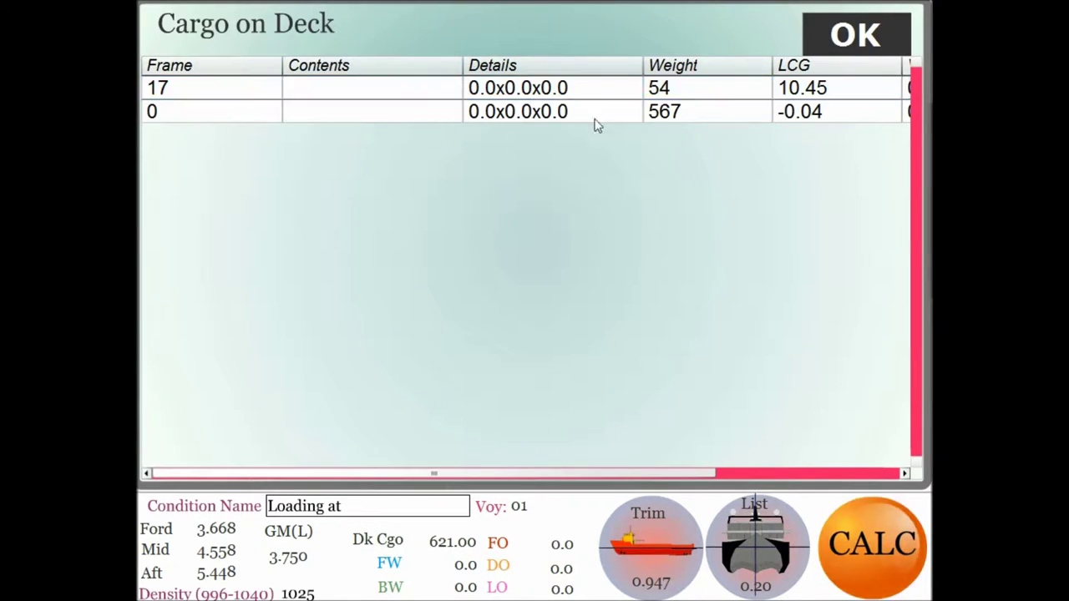
click(860, 37)
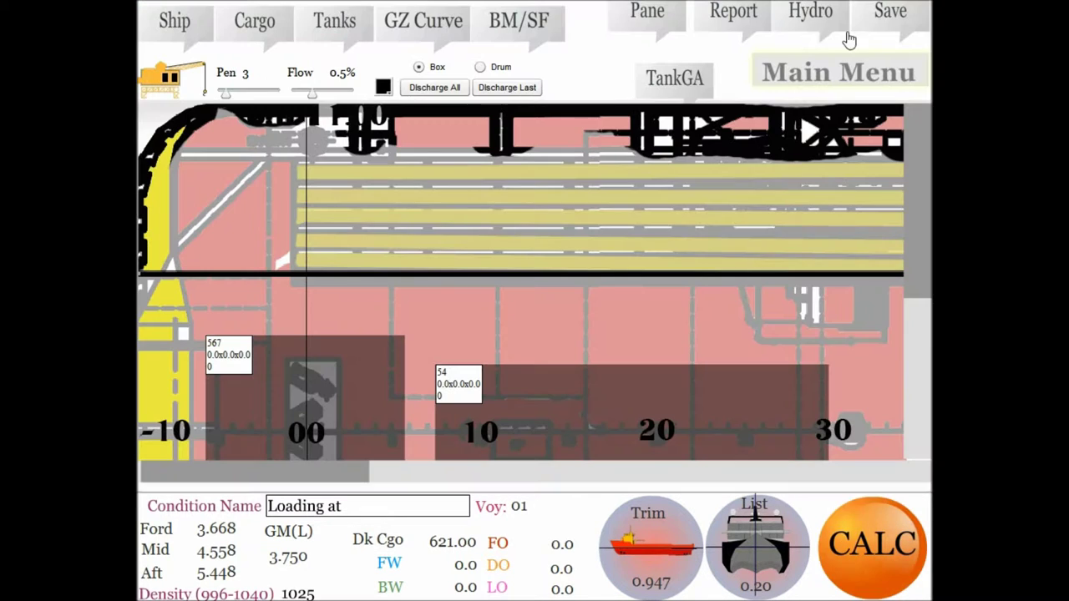
click(423, 88)
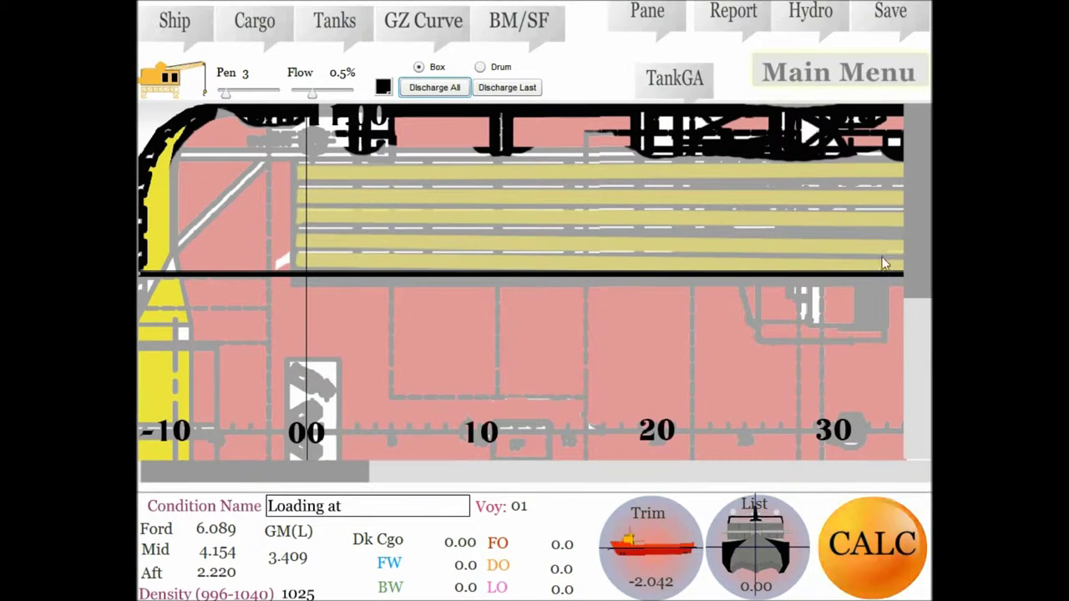
Hide and restore the condition summary to inspect the ship plan, then select the condition name
mouse_move(912, 243)
mouse_down()
mouse_move(903, 398)
mouse_move(897, 187)
mouse_up()
click(658, 15)
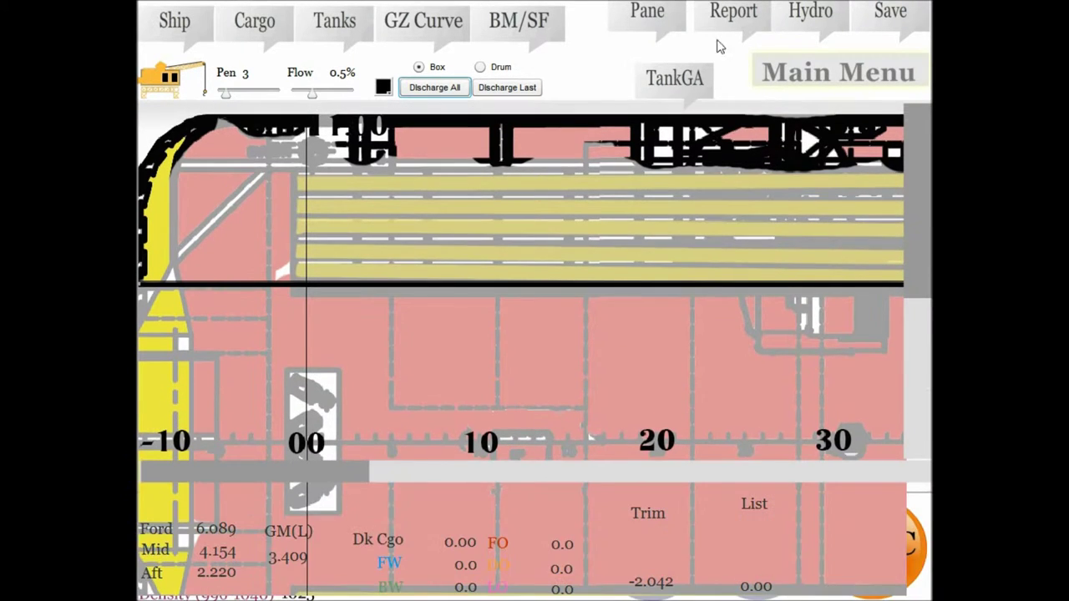
drag(925, 142, 928, 263)
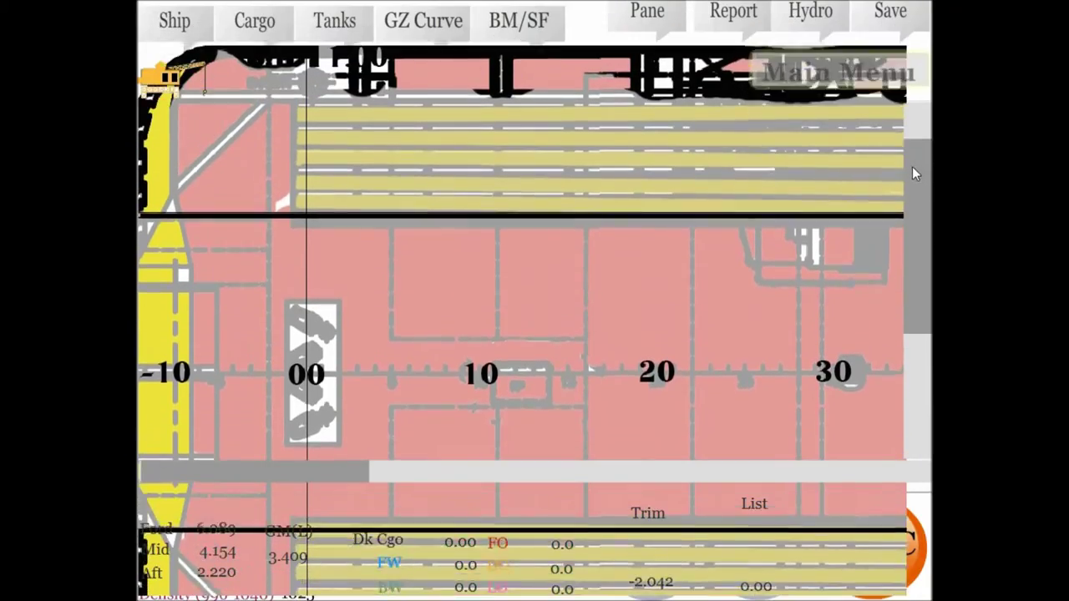
drag(928, 264, 909, 141)
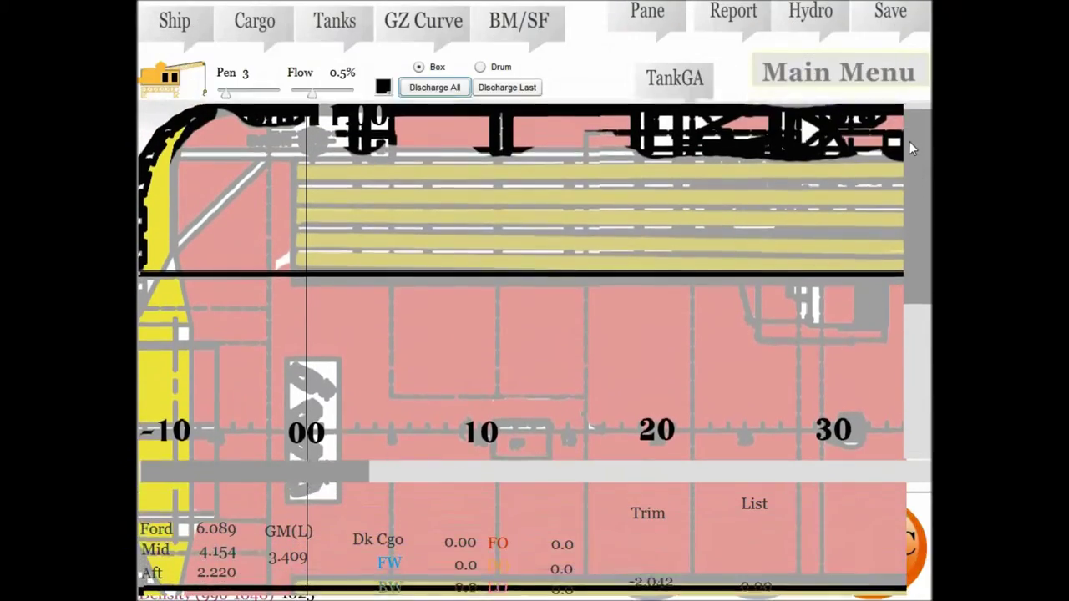
mouse_move(254, 468)
mouse_down()
mouse_move(814, 499)
mouse_move(223, 493)
mouse_up()
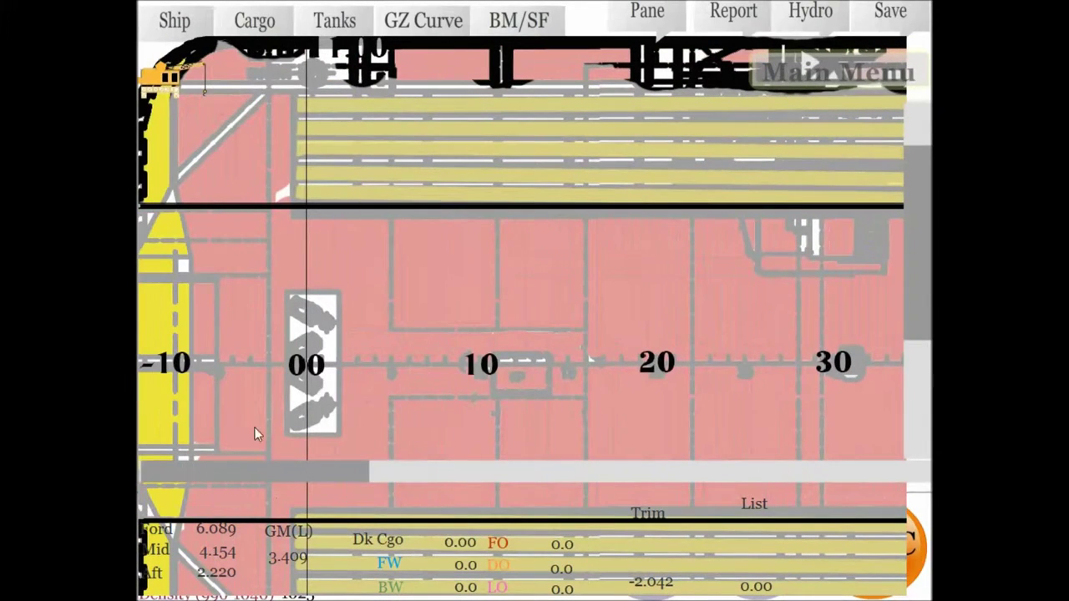
click(635, 21)
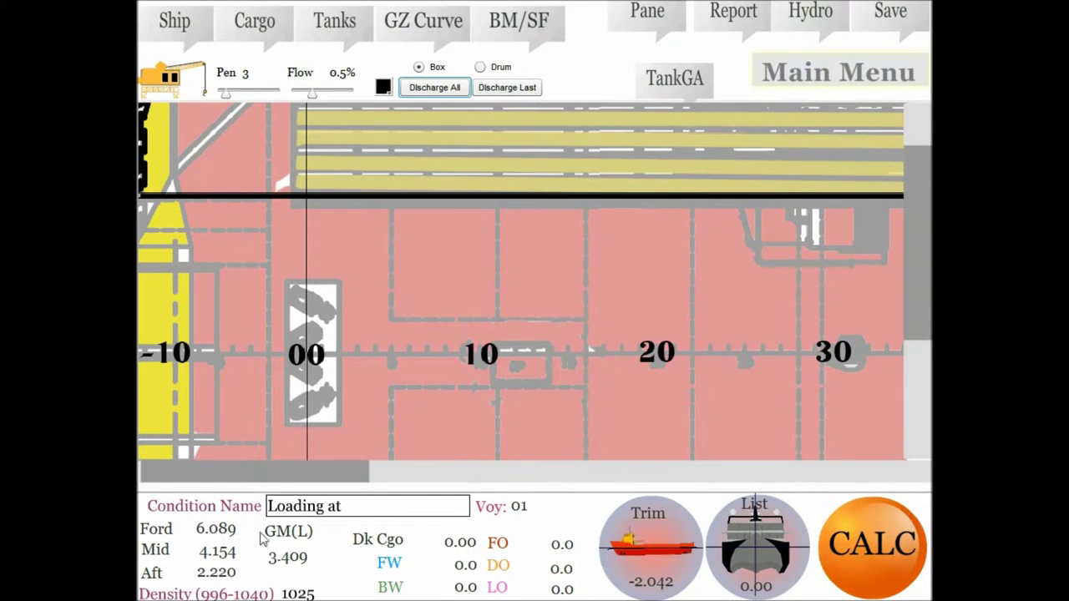
triple_click(344, 506)
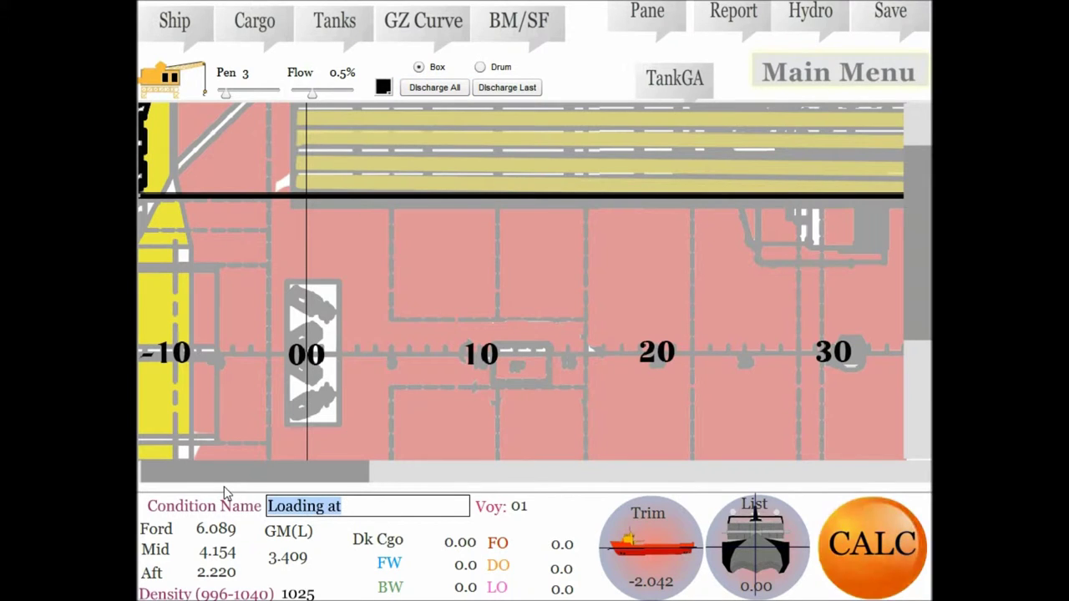
Name the condition 'LightShip Condition' and adjust the pen size slider
text(Ligh)
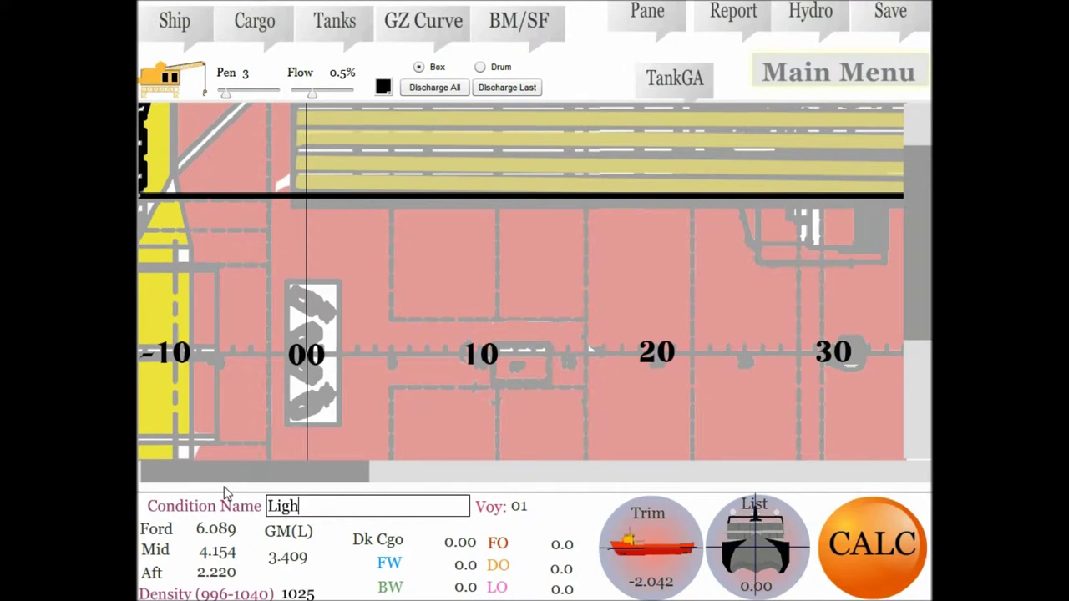
text(tShip Co)
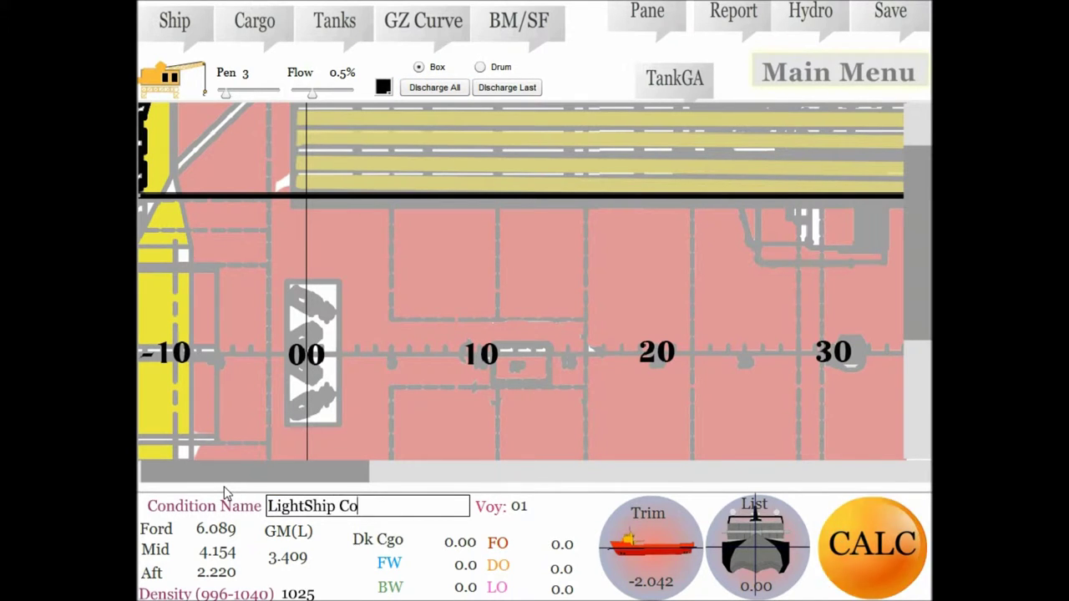
text(ndi)
text(tion)
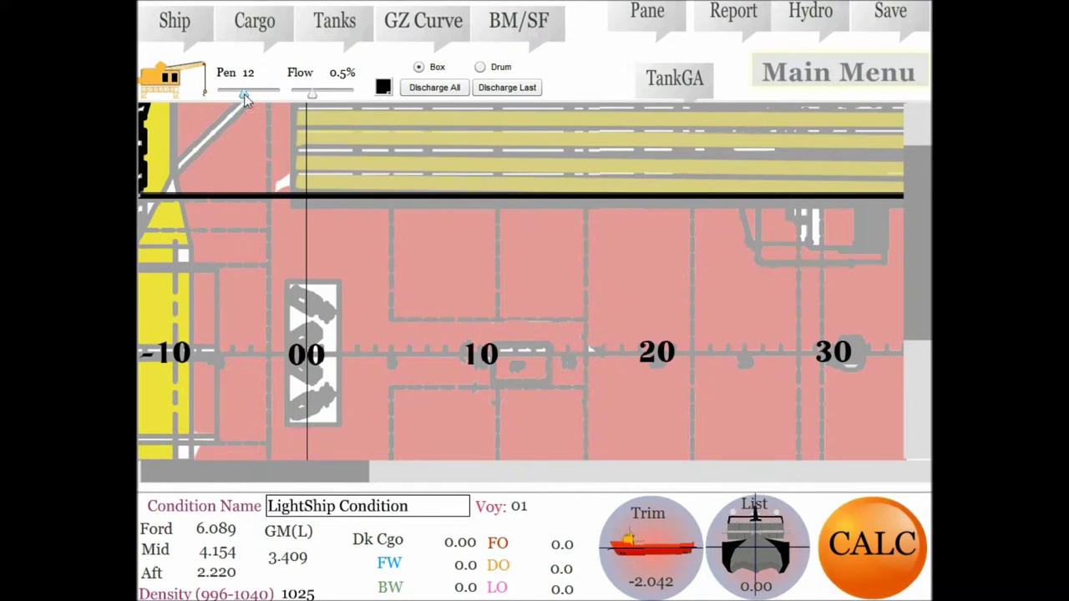
drag(266, 94, 236, 97)
Raise flow to 0.65%, keep the pen colour, and clear any remaining deck cargo
mouse_move(324, 96)
mouse_down()
mouse_move(334, 97)
mouse_move(313, 93)
mouse_move(326, 95)
mouse_up()
click(384, 87)
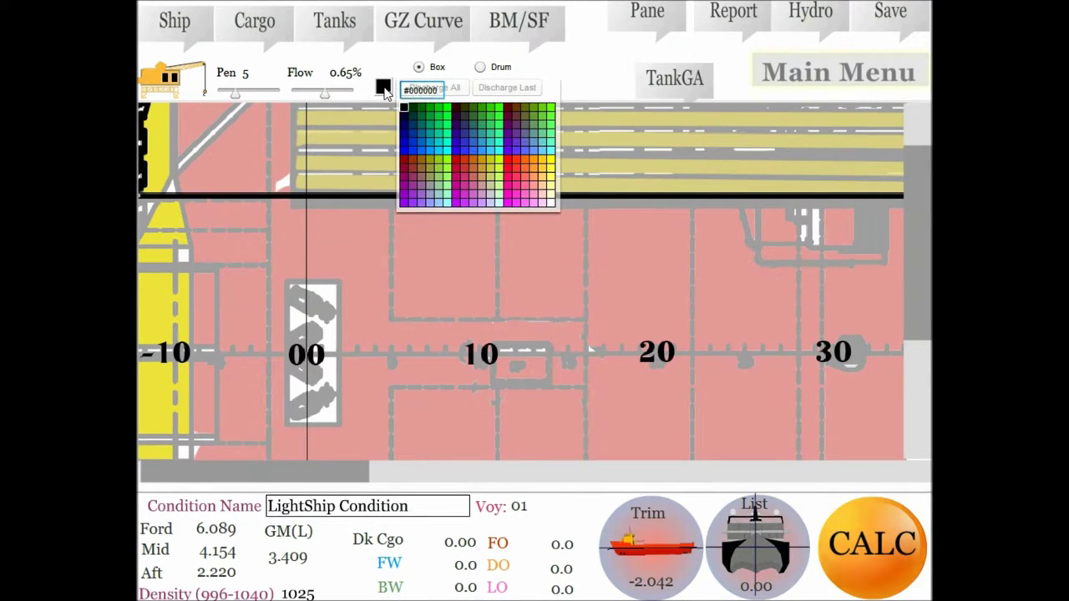
click(383, 88)
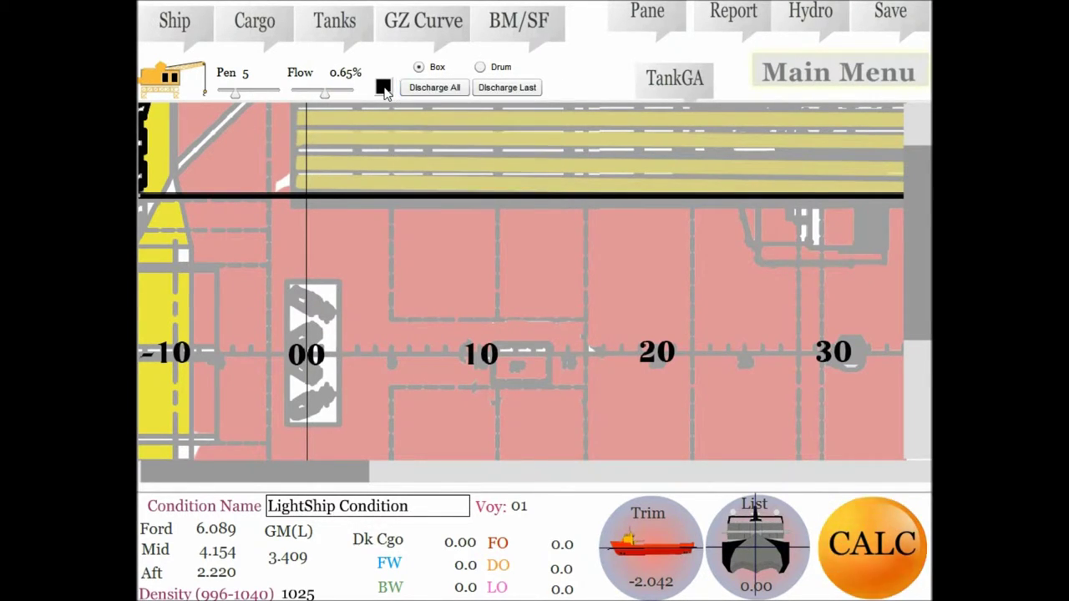
click(430, 91)
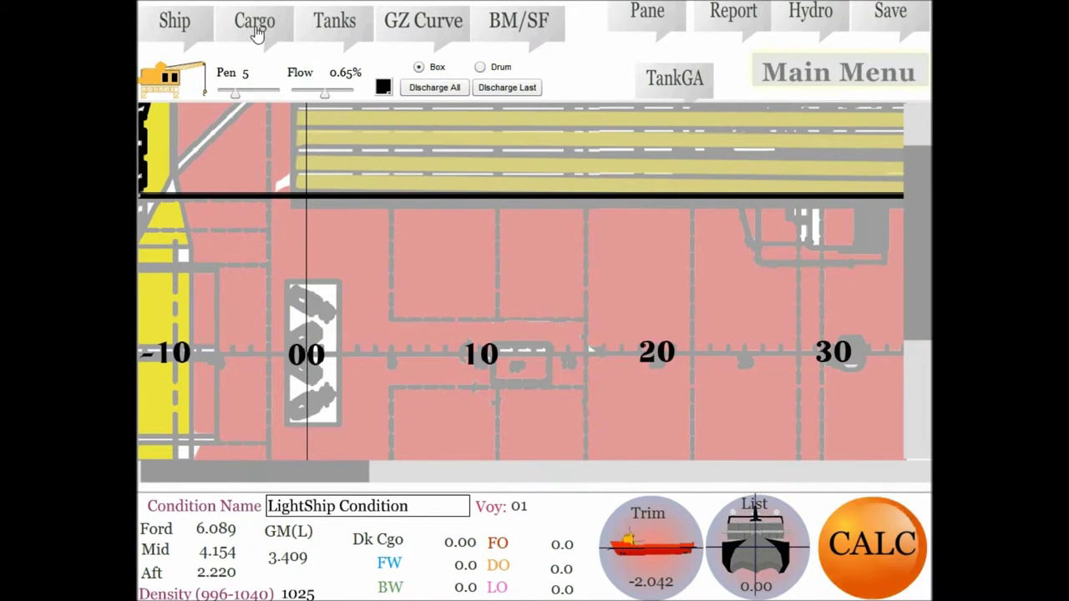
click(338, 25)
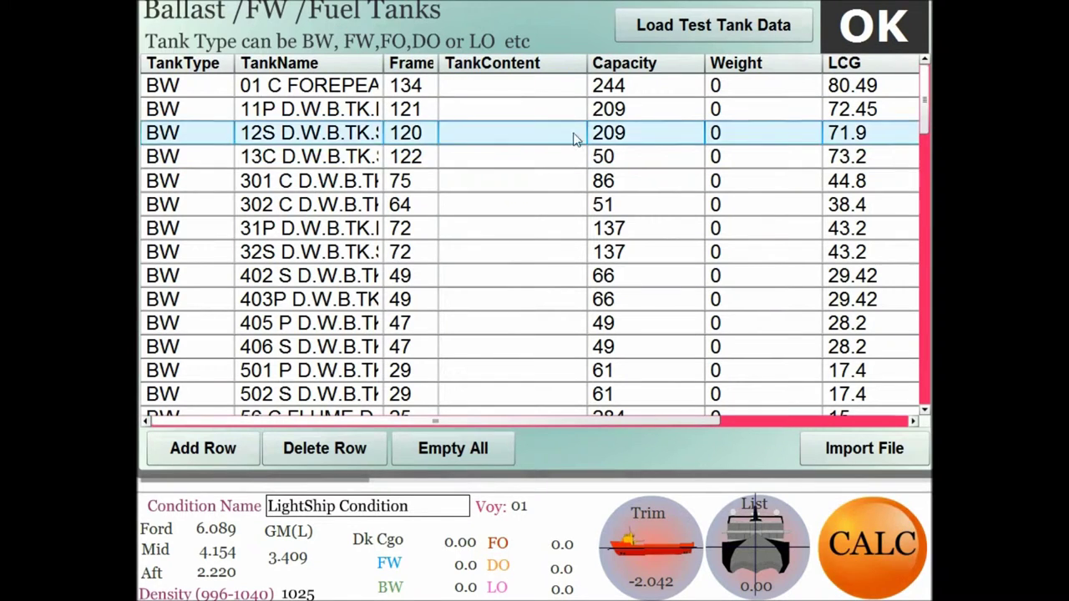
Scroll the hydrostatics table and return to the loading view
drag(927, 125, 927, 213)
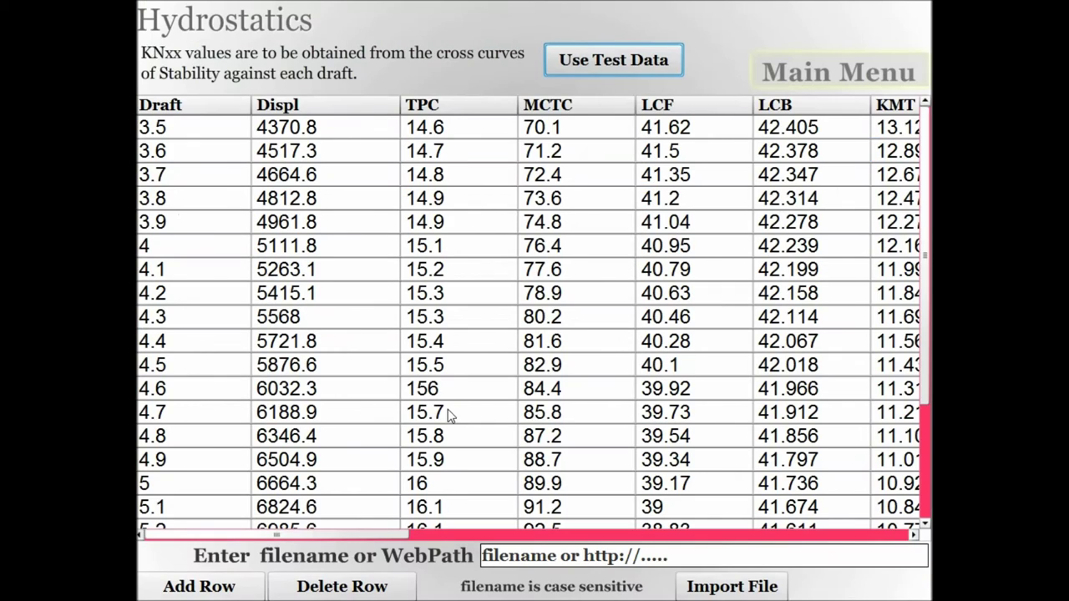
click(848, 75)
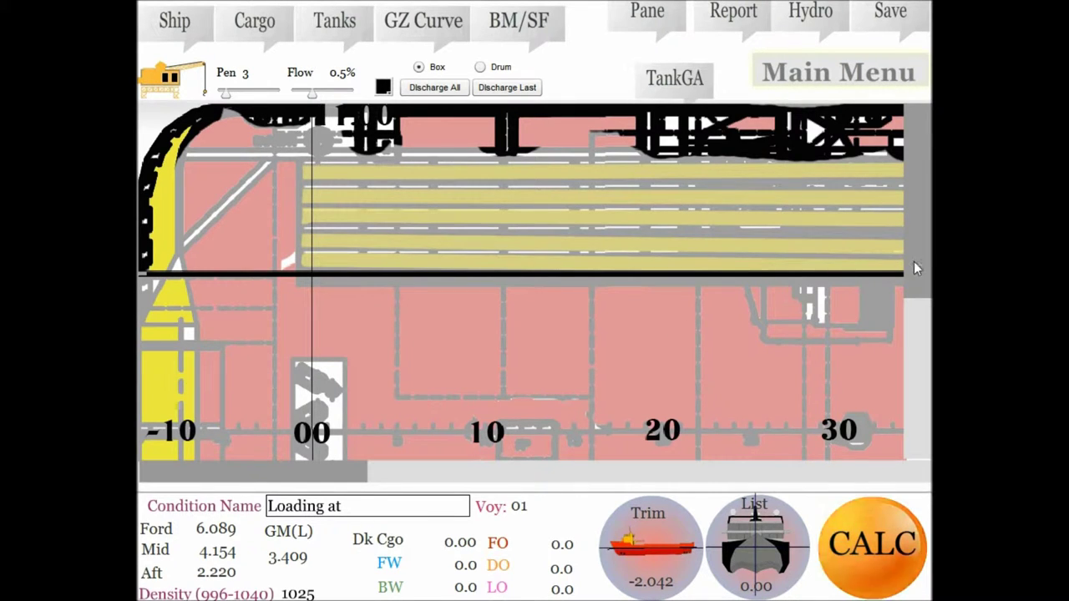
drag(913, 266, 915, 297)
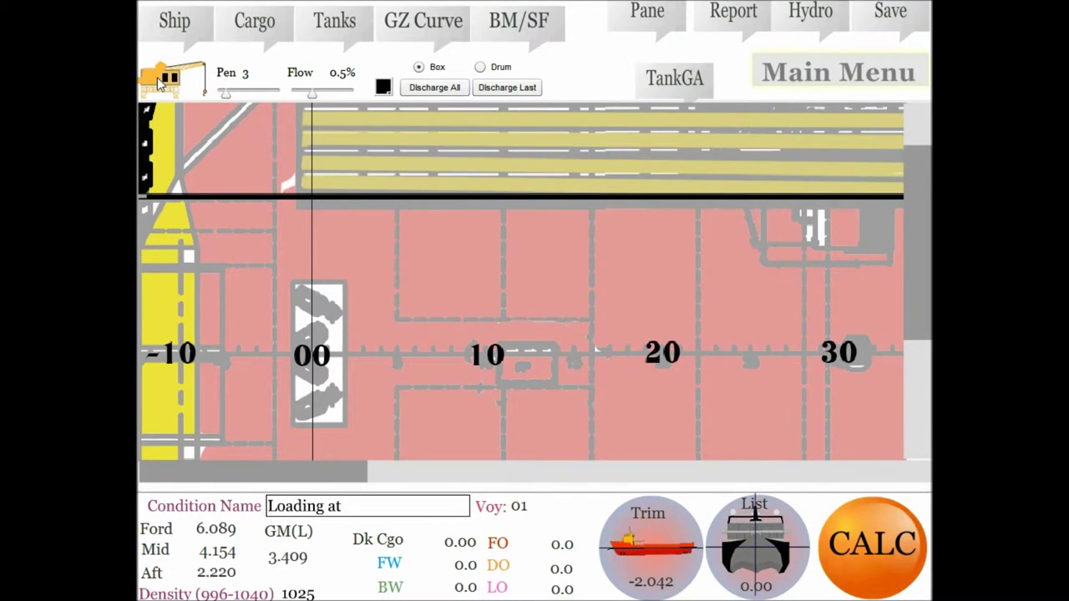
Enter a weight of 200 for the 01 C FOREPEAK ballast tank
click(333, 26)
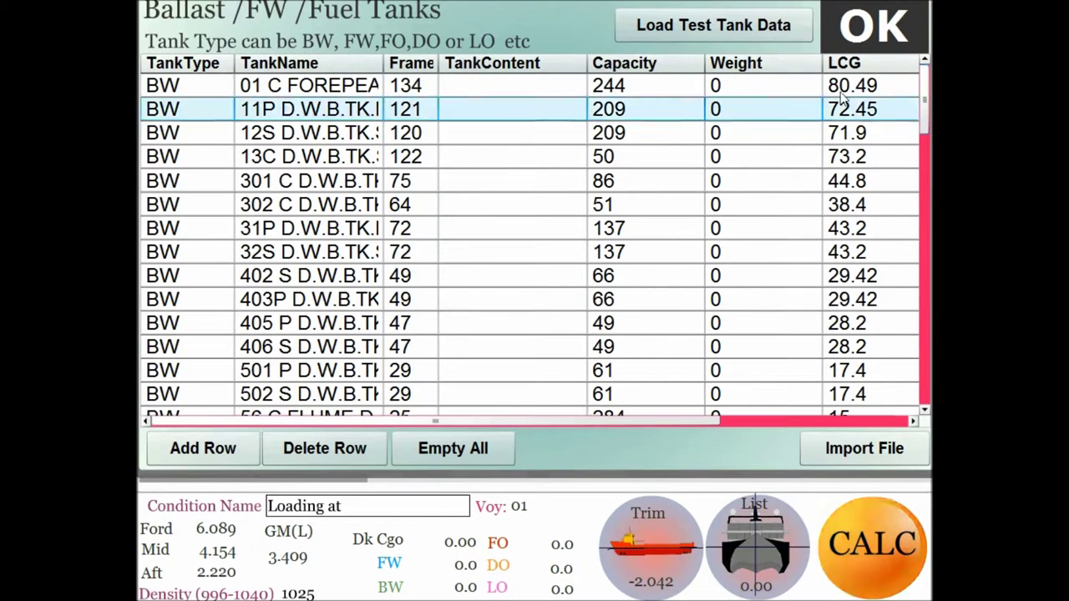
click(759, 80)
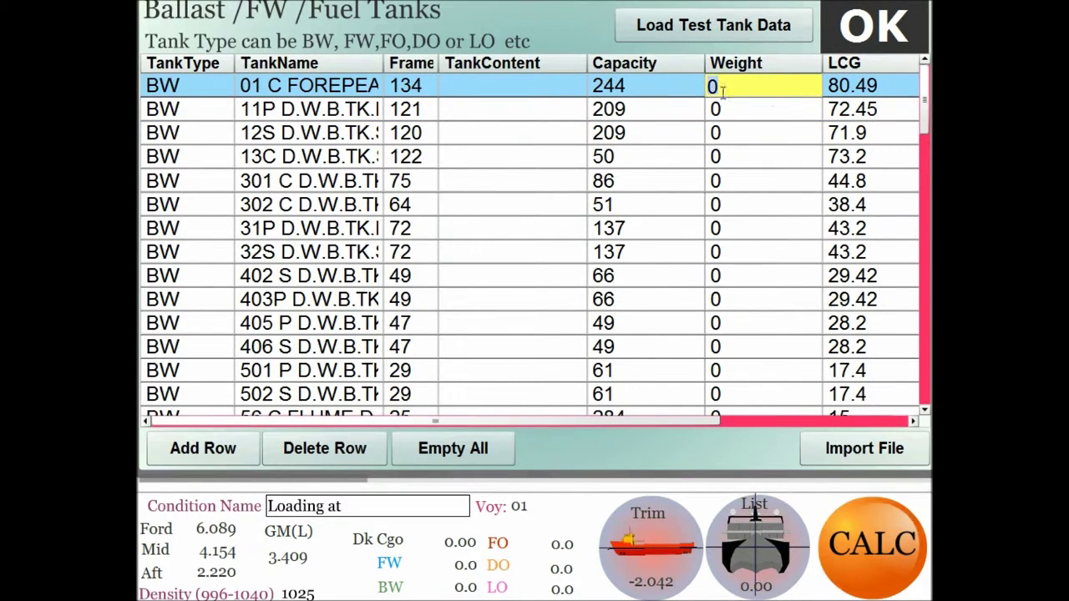
text(200)
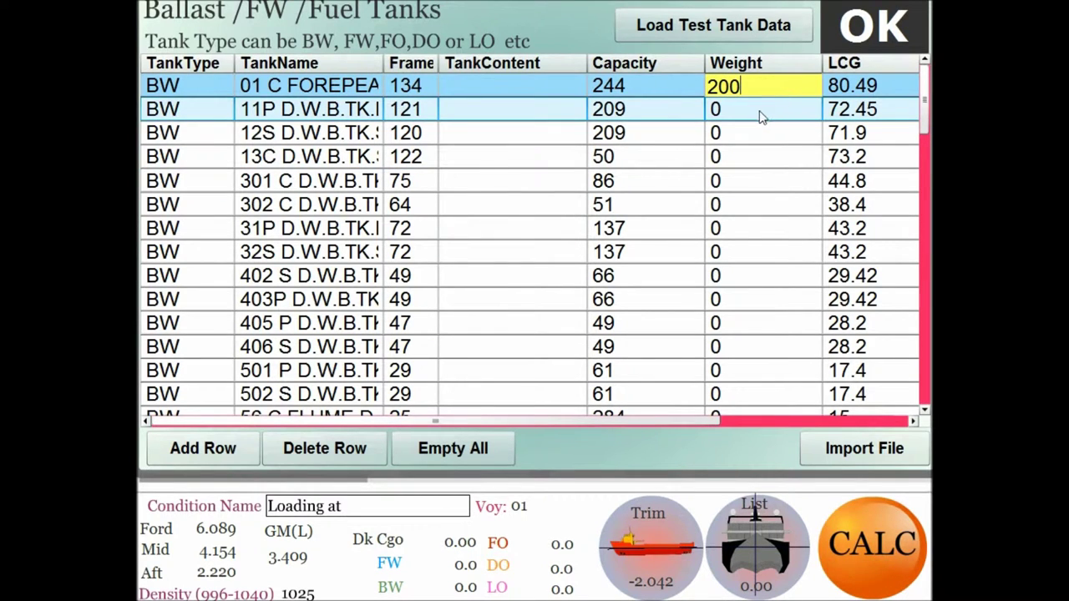
click(730, 109)
Fill bow ballast tanks 11P and 12S to capacity
click(873, 25)
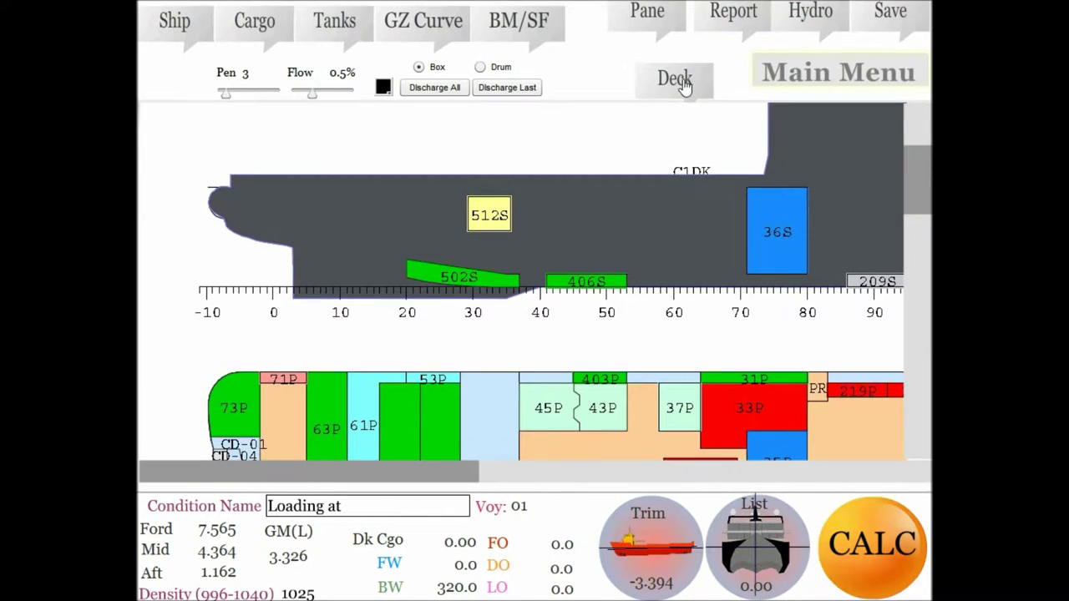
drag(915, 193, 913, 220)
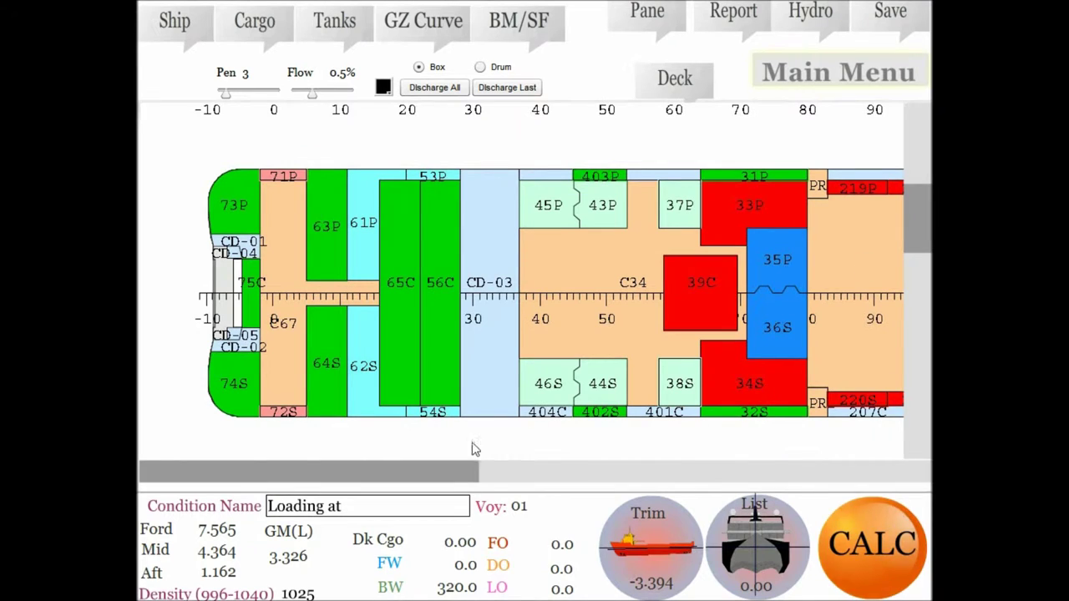
drag(479, 483, 655, 484)
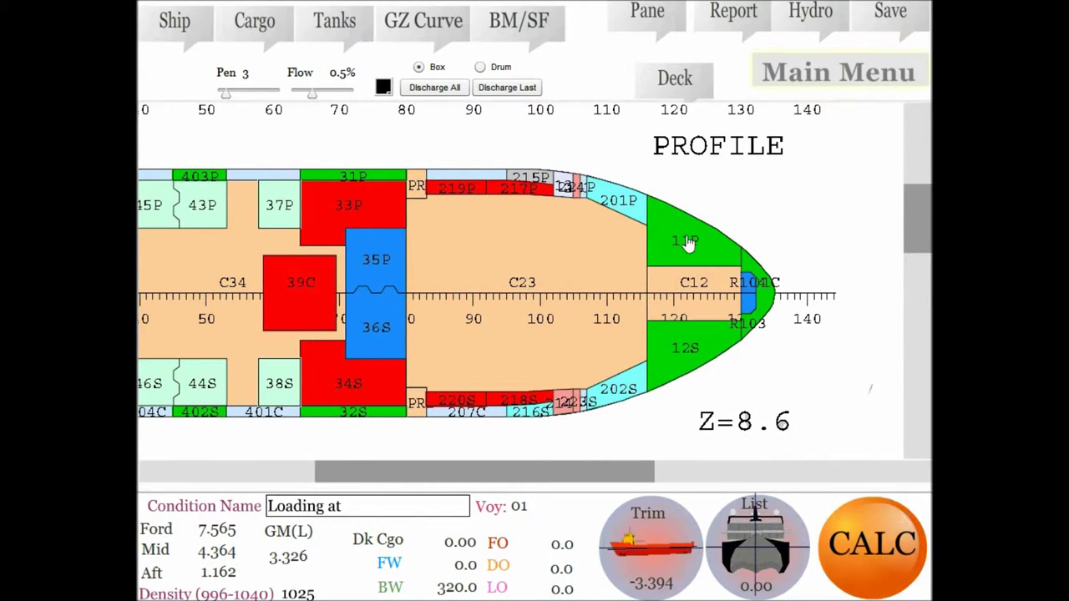
click(683, 244)
drag(806, 252, 343, 144)
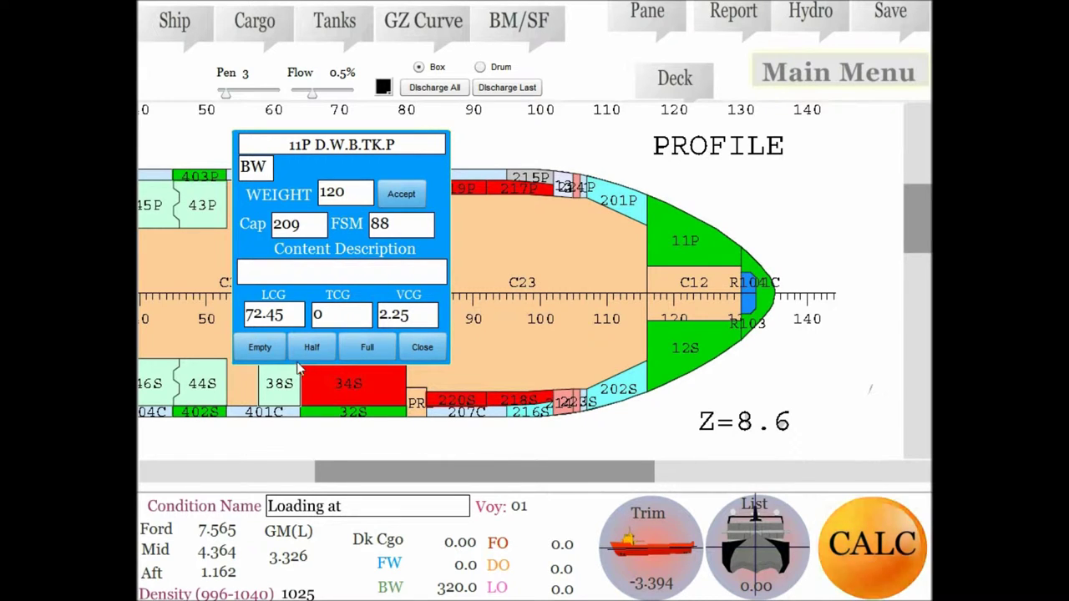
click(367, 347)
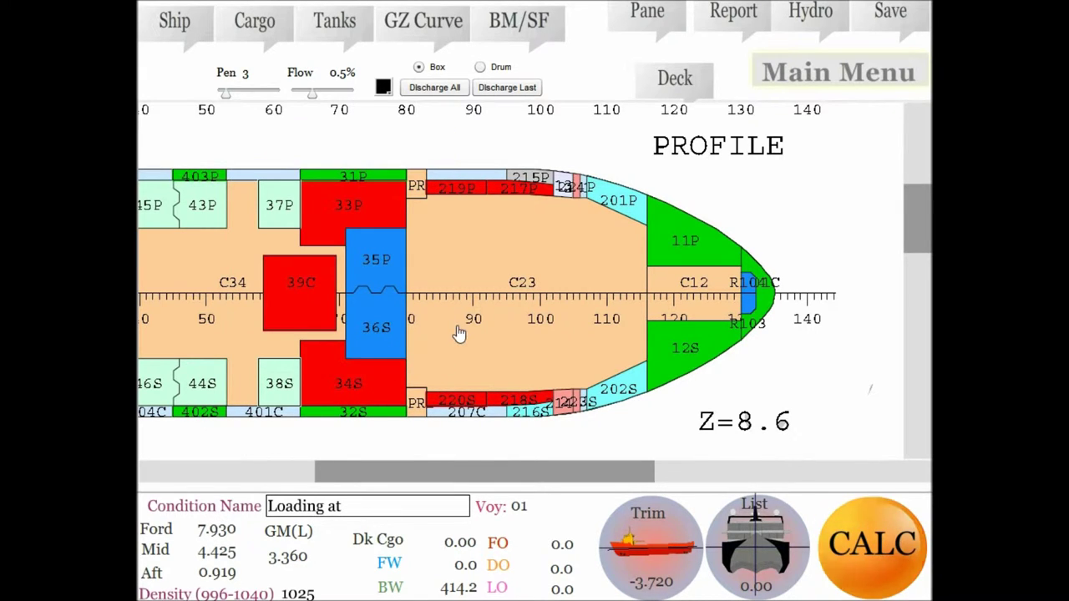
click(686, 351)
drag(787, 394, 361, 299)
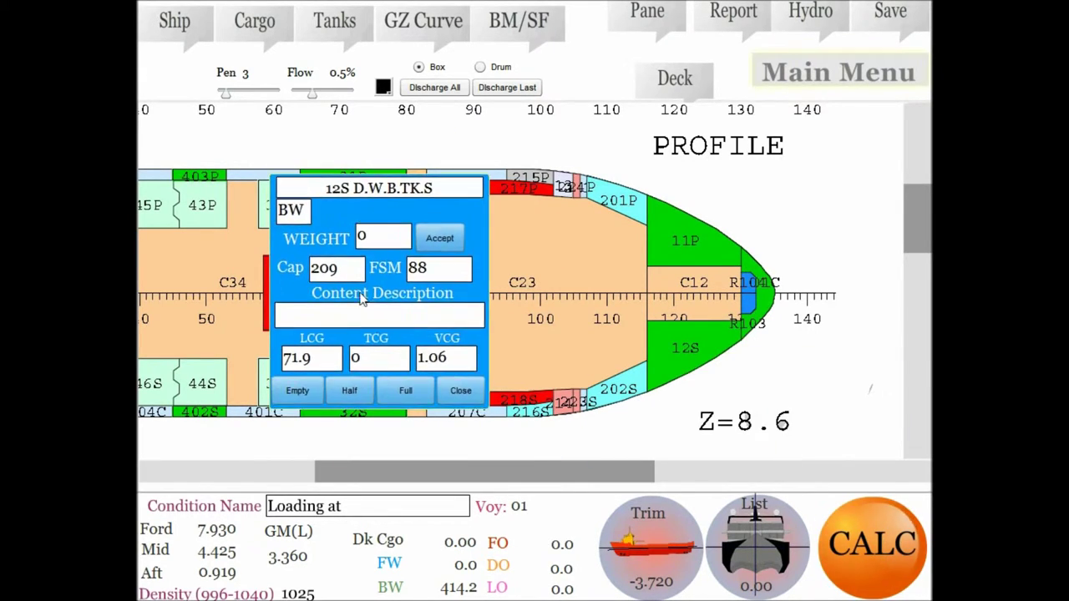
click(406, 390)
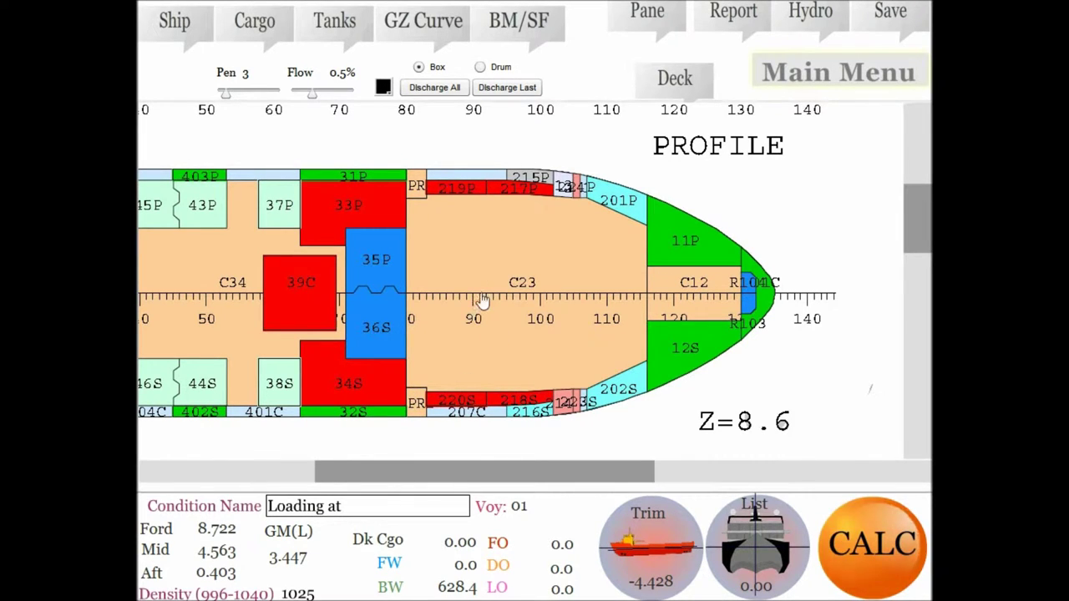
Fill slop tanks 35P and 36S and the 56C flume tank to capacity
click(382, 265)
drag(421, 300, 509, 171)
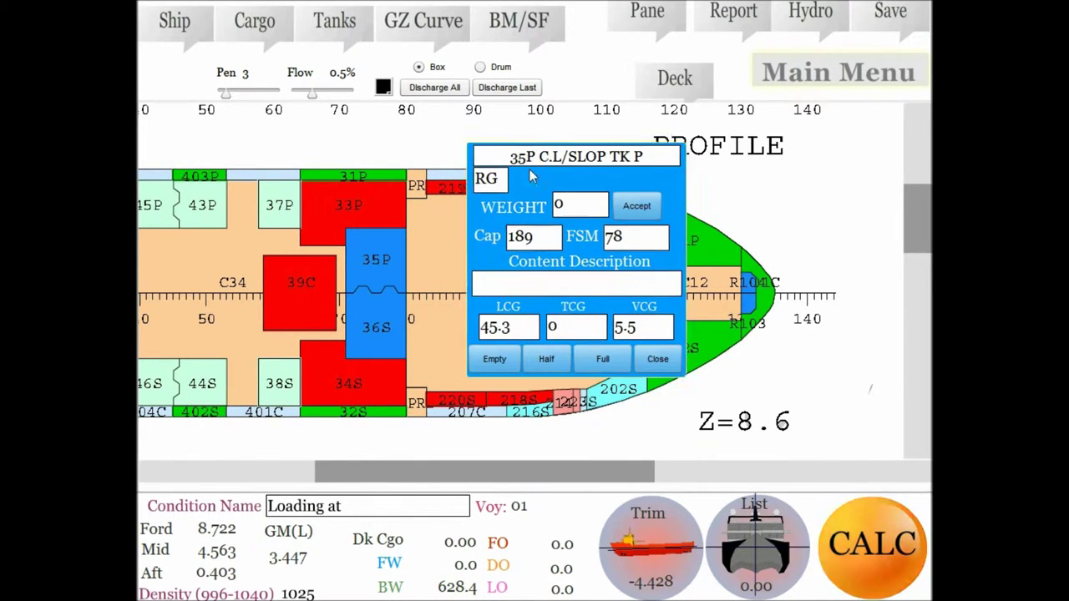
click(603, 349)
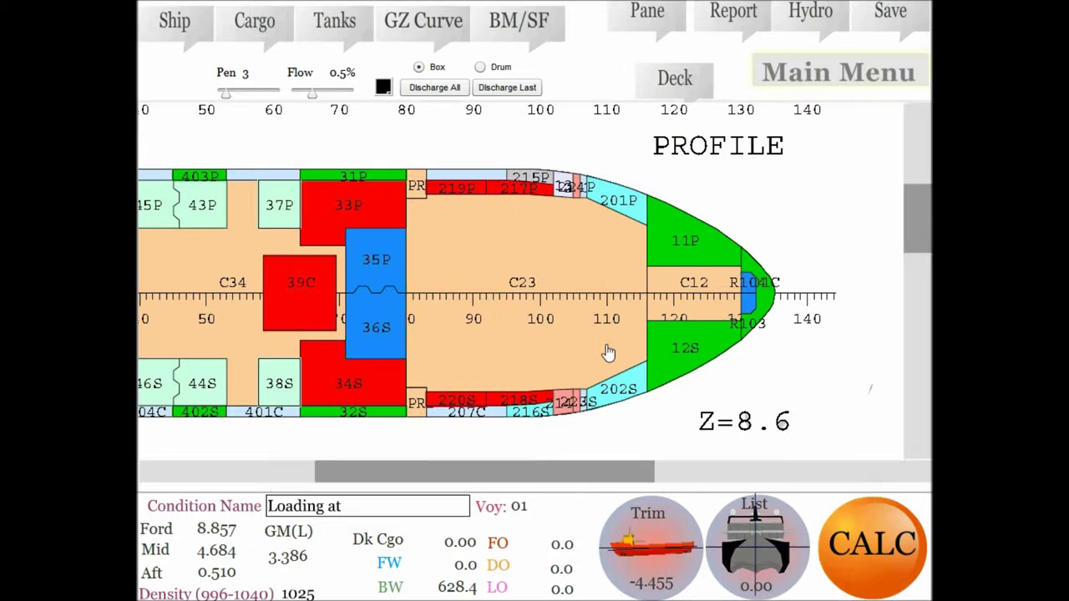
click(396, 326)
drag(501, 362, 549, 207)
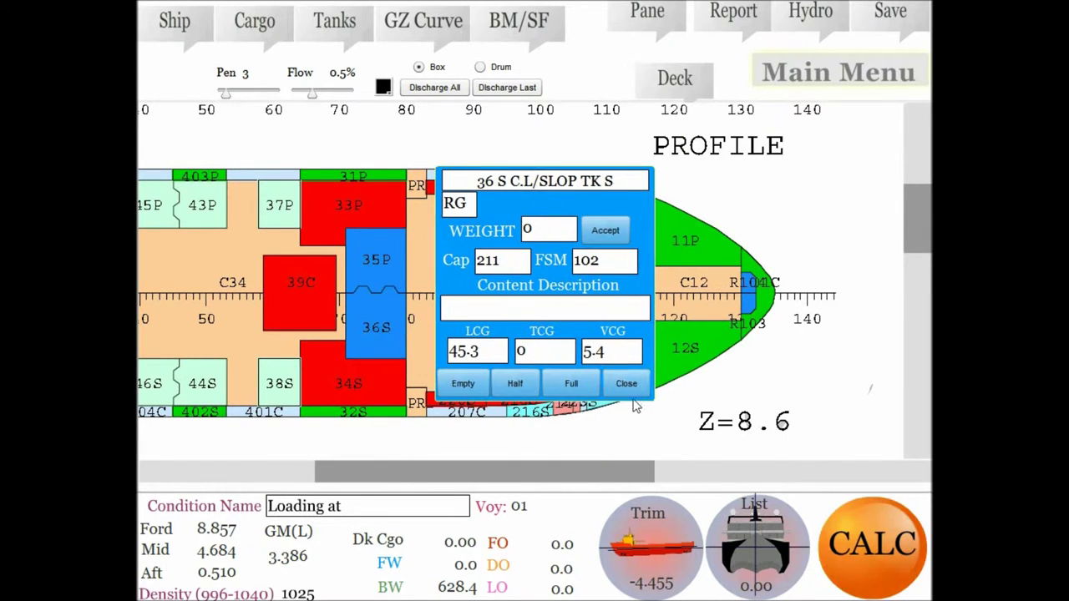
click(573, 385)
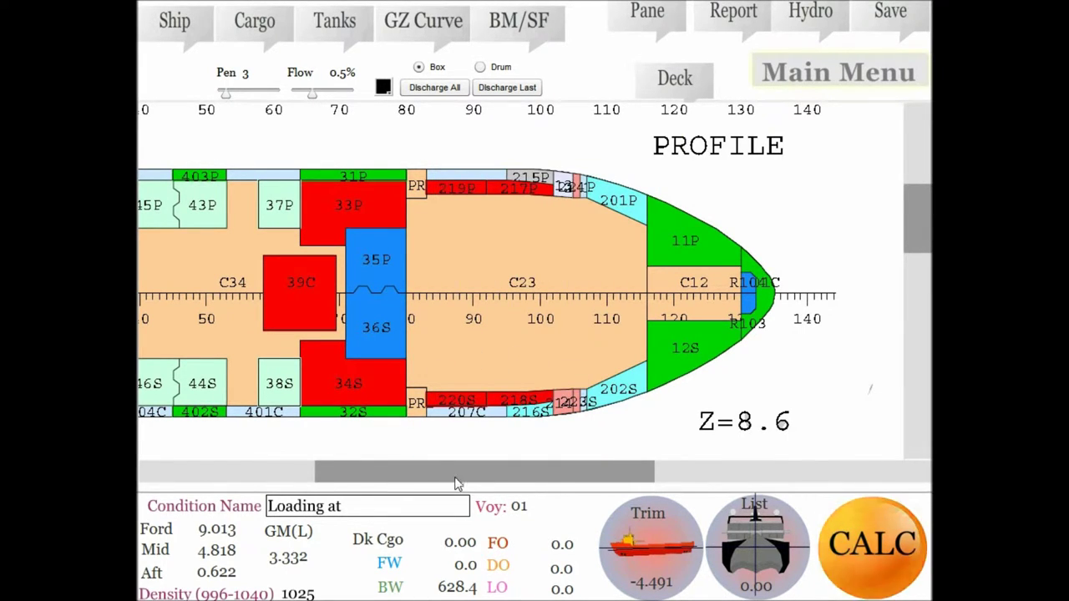
drag(460, 473, 288, 473)
click(440, 300)
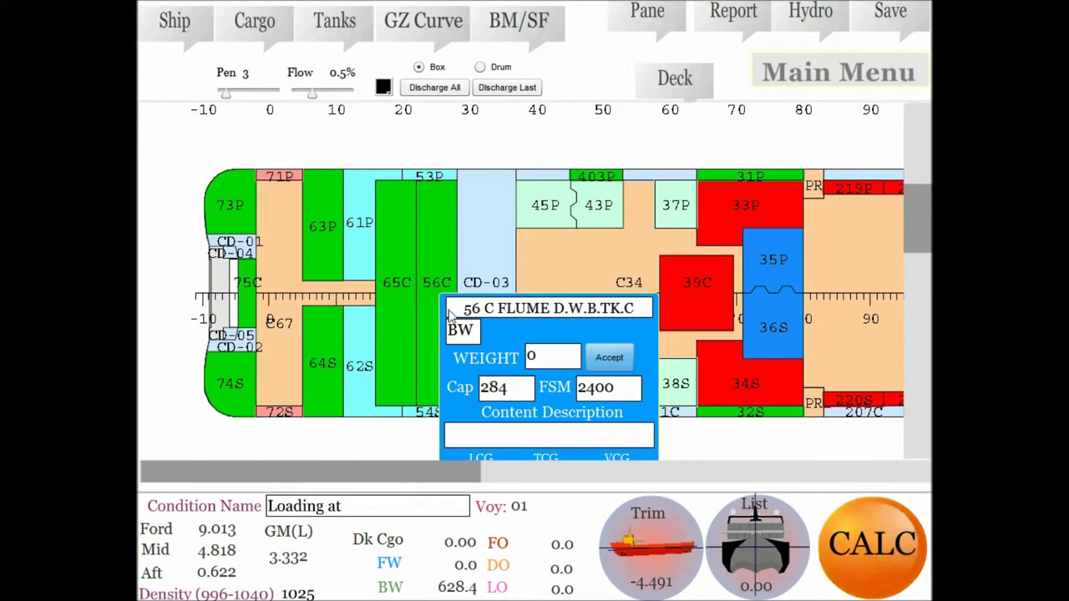
drag(525, 398, 580, 334)
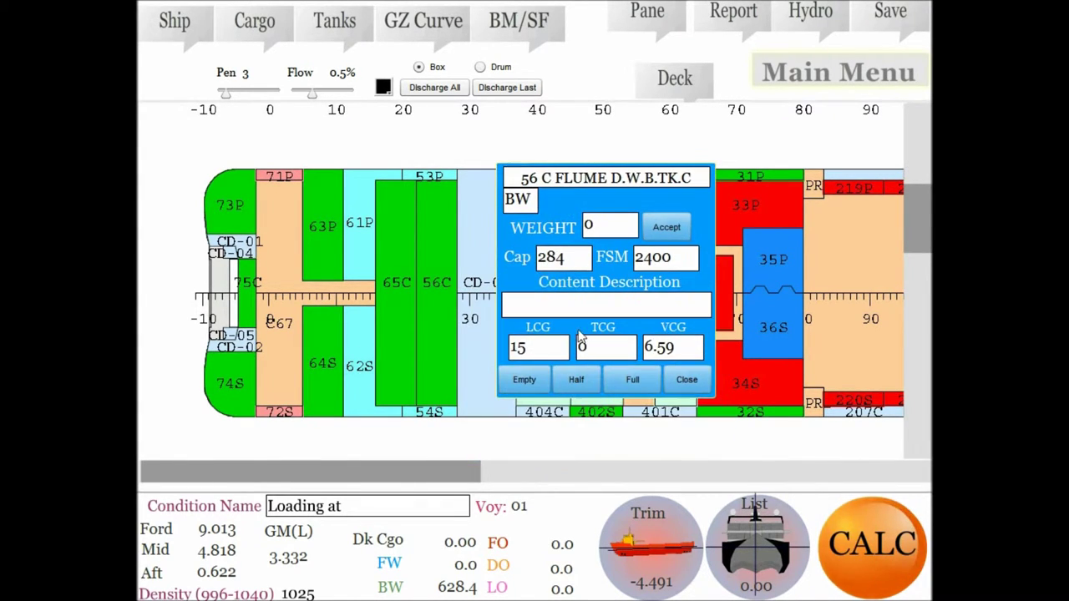
click(633, 379)
Open tank 65C's details and switch the drawing colour to pink-red
click(404, 294)
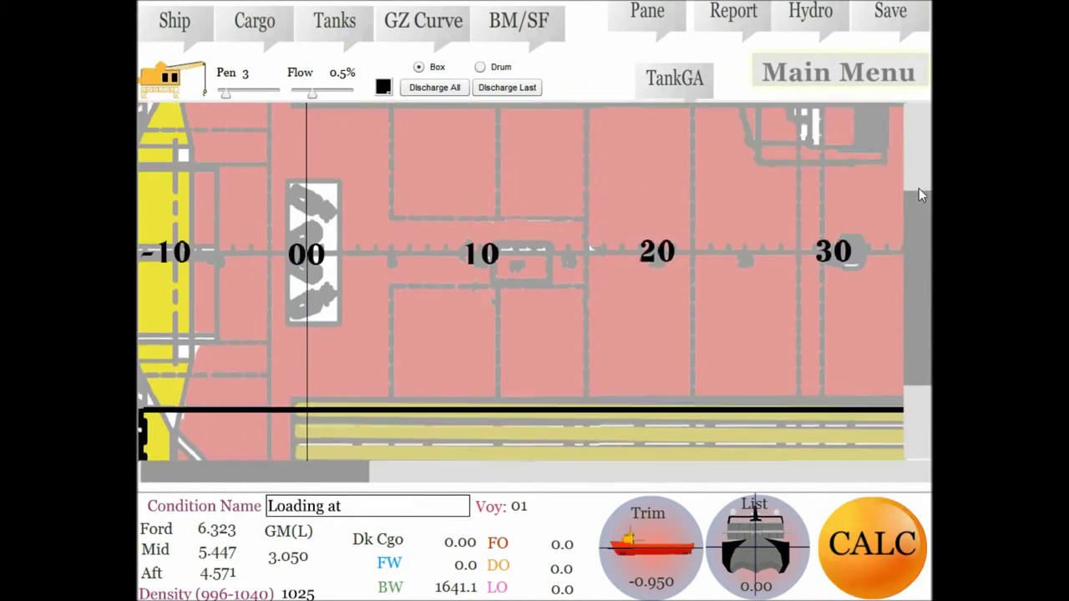
drag(918, 188, 915, 113)
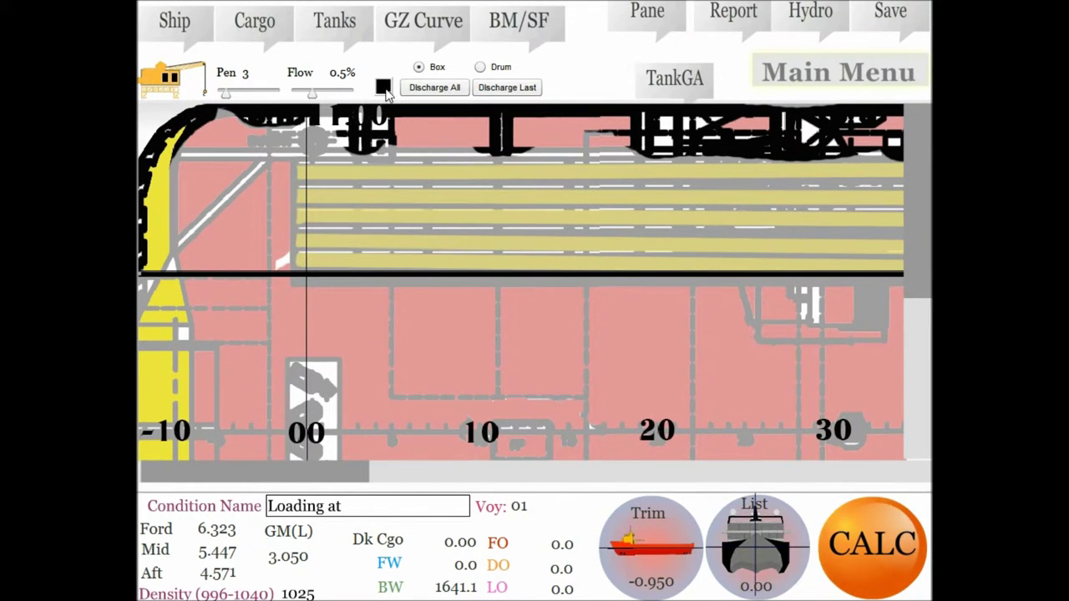
click(383, 87)
click(512, 182)
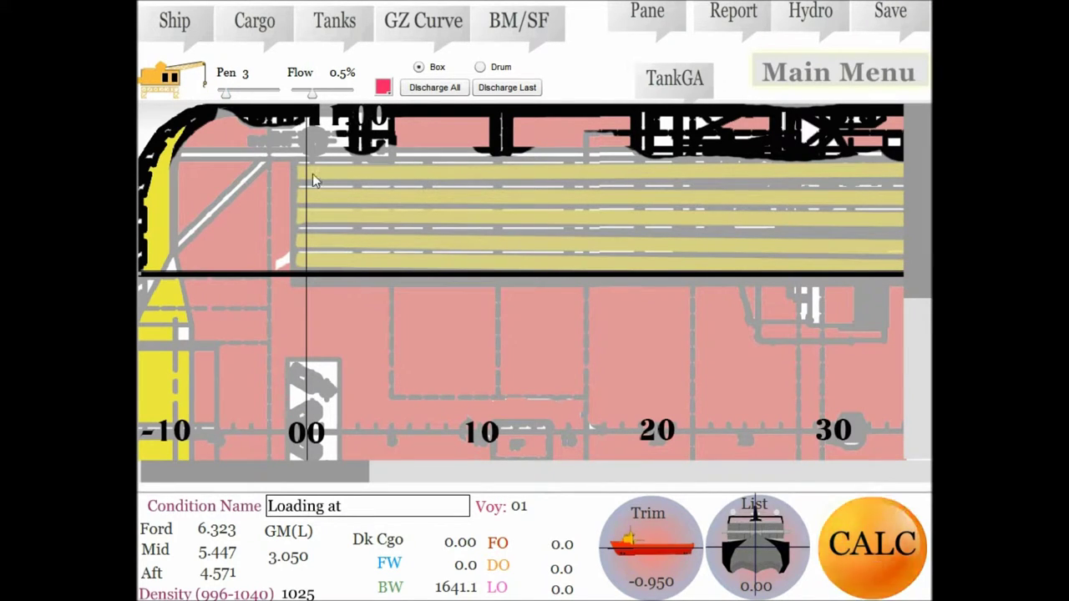
Place a 200-weight, 2×3×3 'Some Cargo' box on deck between frames 0 and 10
drag(299, 162, 452, 270)
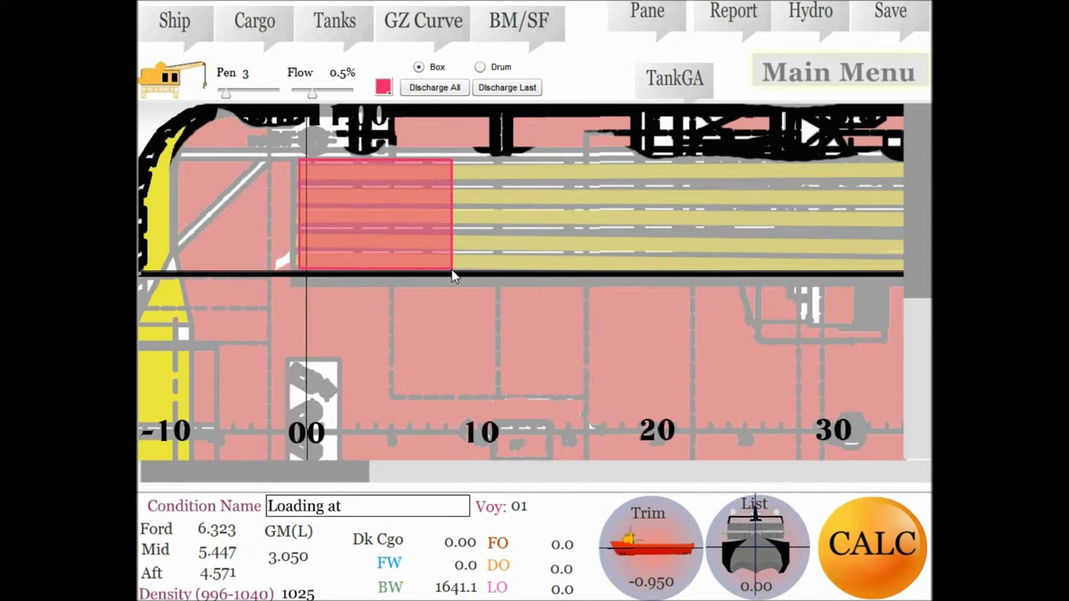
click(395, 233)
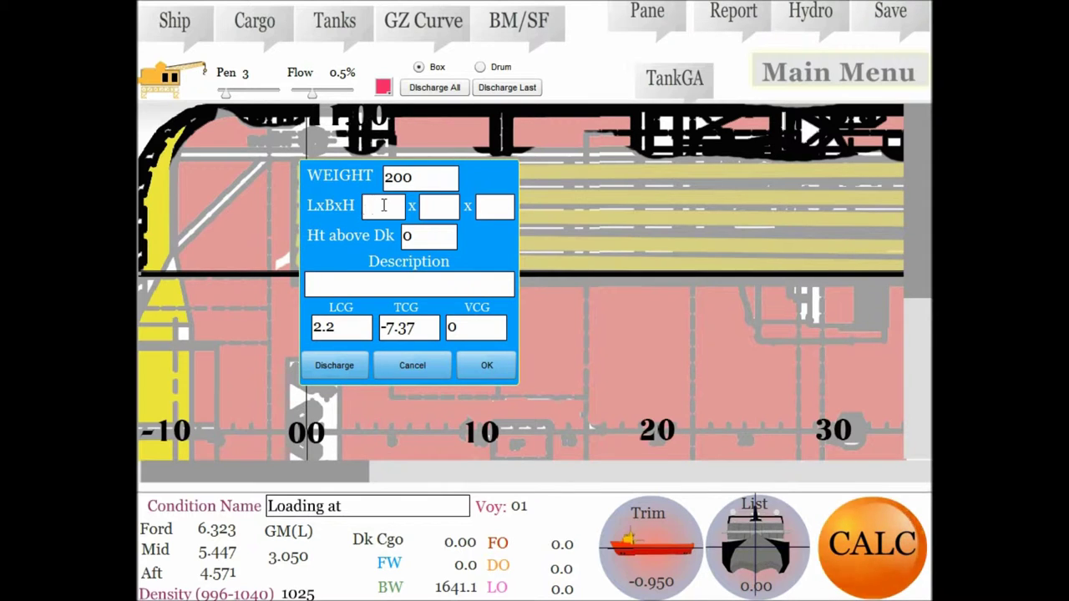
click(499, 214)
text(3)
click(350, 289)
text(Some Cargo)
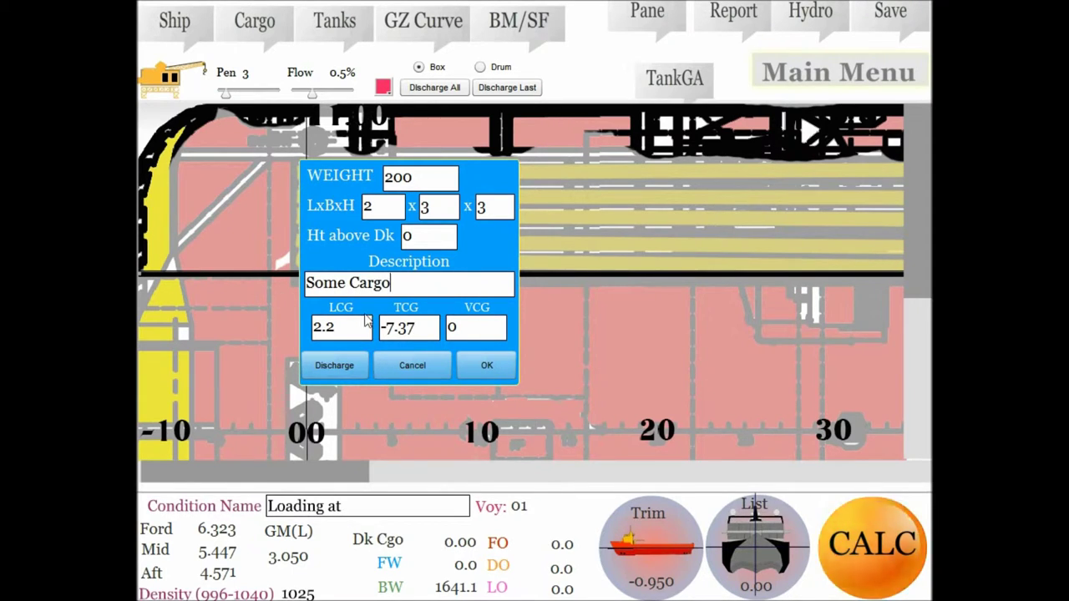
click(486, 366)
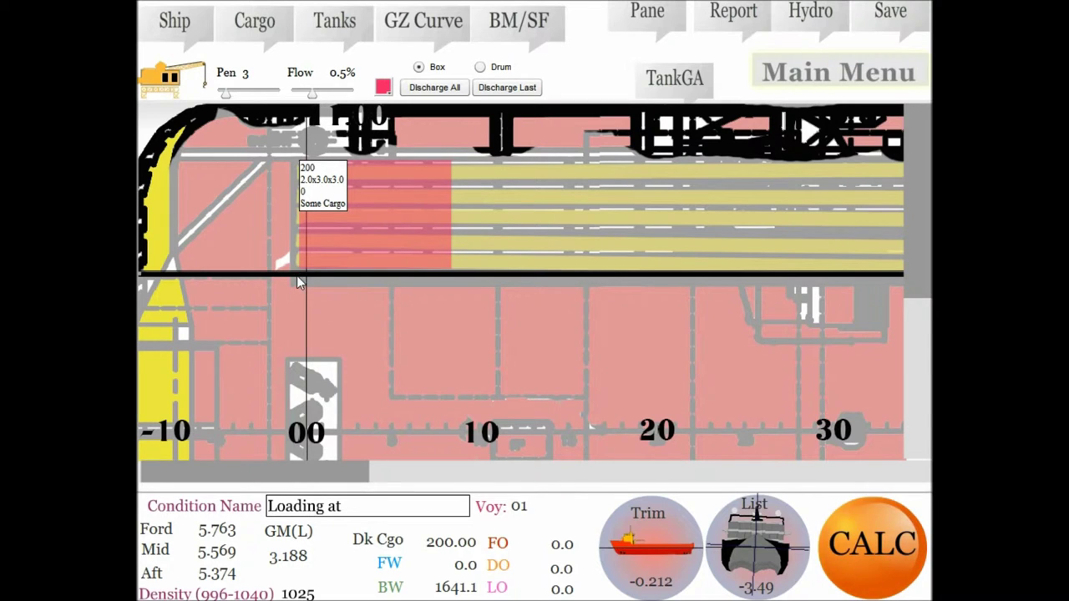
mouse_move(299, 272)
mouse_down()
mouse_move(342, 282)
mouse_move(441, 386)
mouse_move(451, 415)
mouse_up()
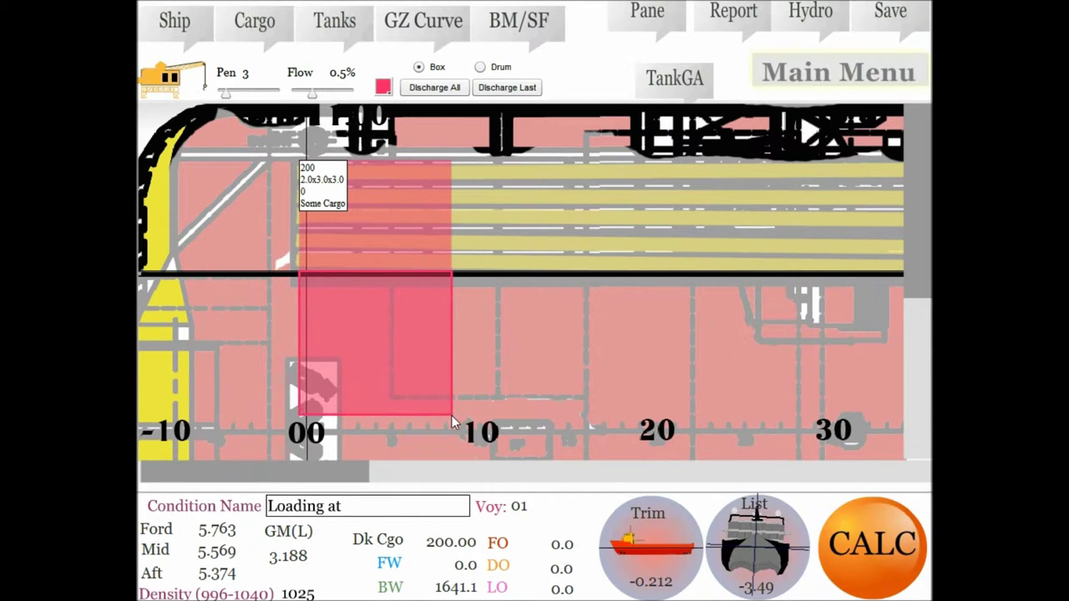
Give the new lower-deck box a weight of 120
click(409, 379)
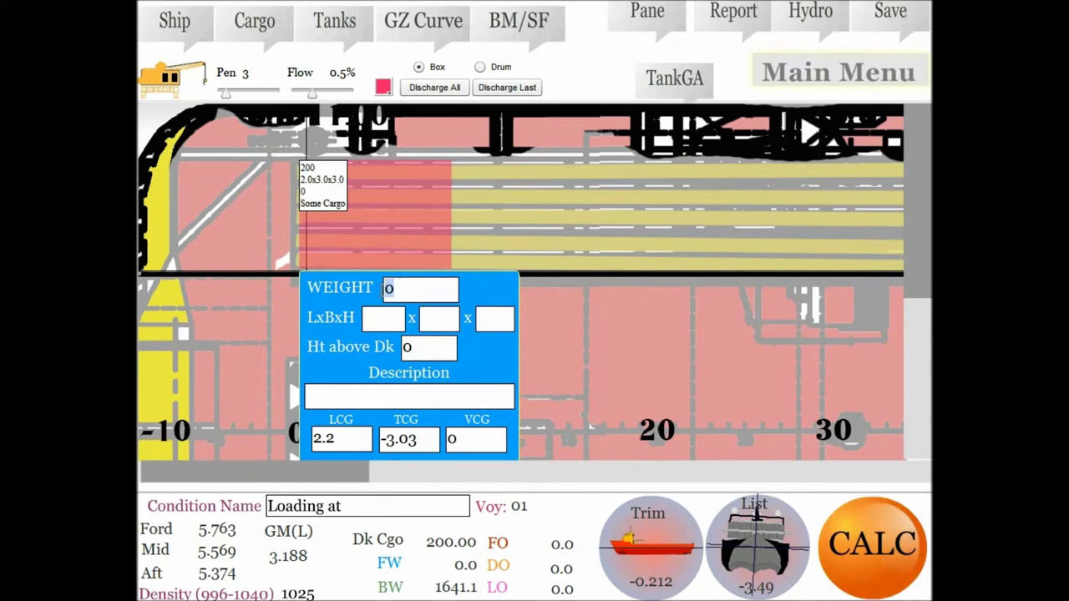
text(120)
click(529, 386)
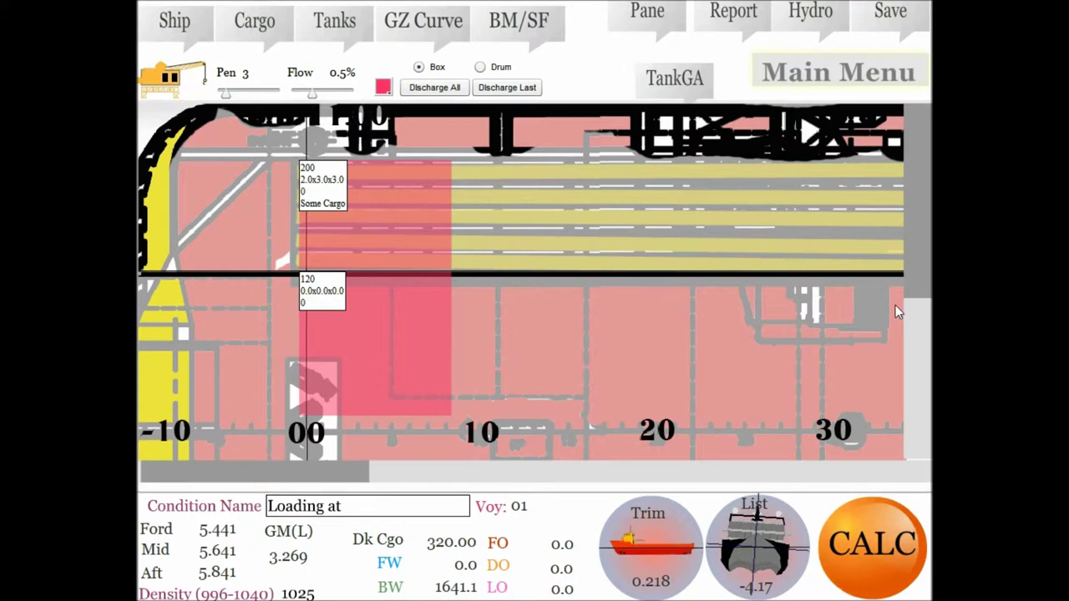
drag(918, 276, 905, 384)
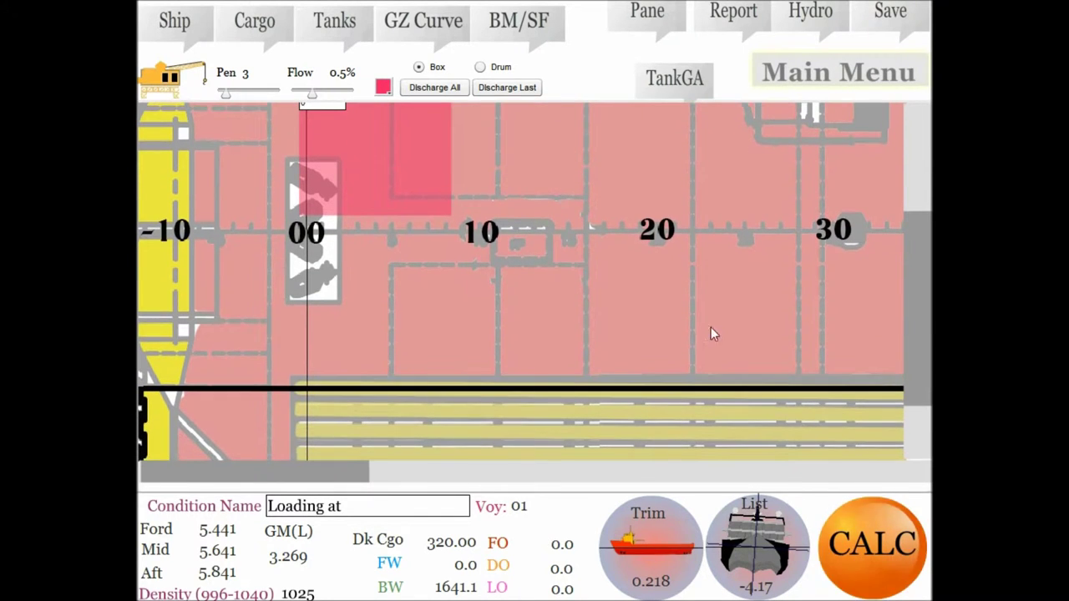
Add green drum loads on deck, weighing 15 and 12
click(383, 86)
click(436, 187)
drag(300, 219, 446, 363)
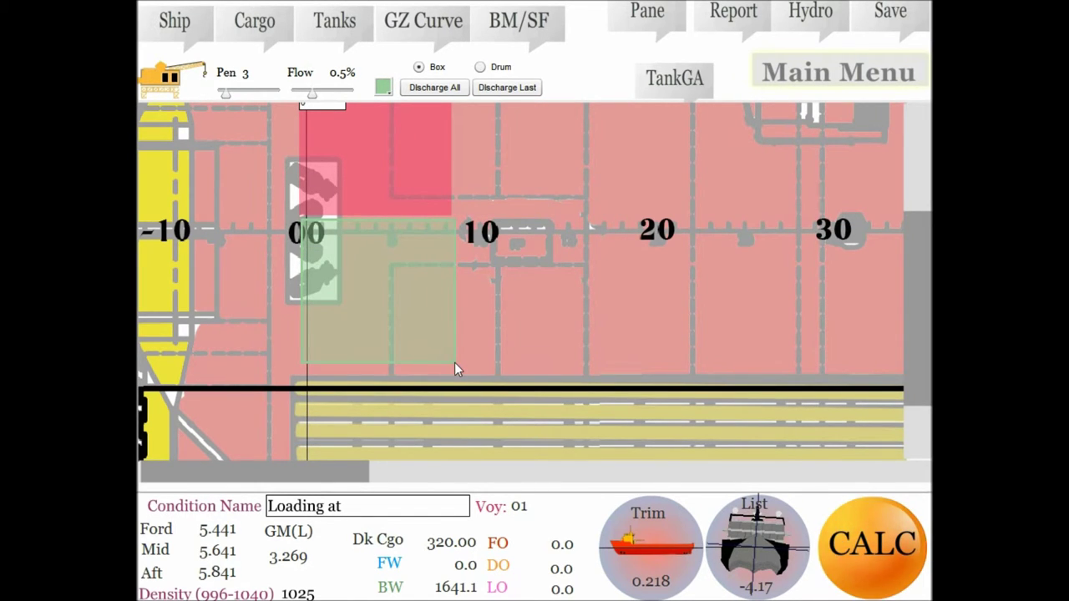
click(395, 251)
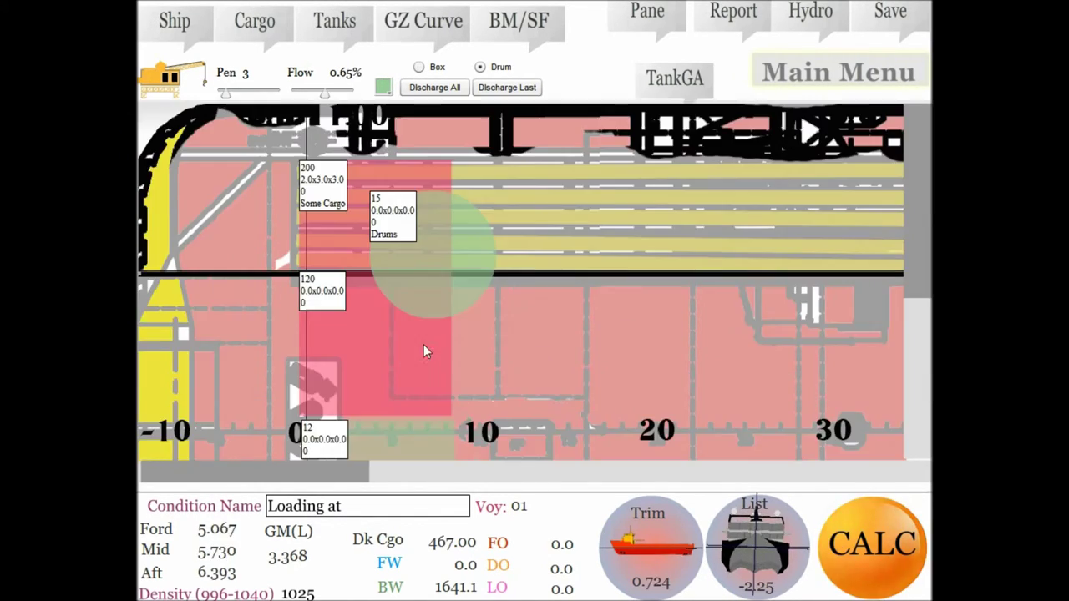
drag(380, 322, 499, 428)
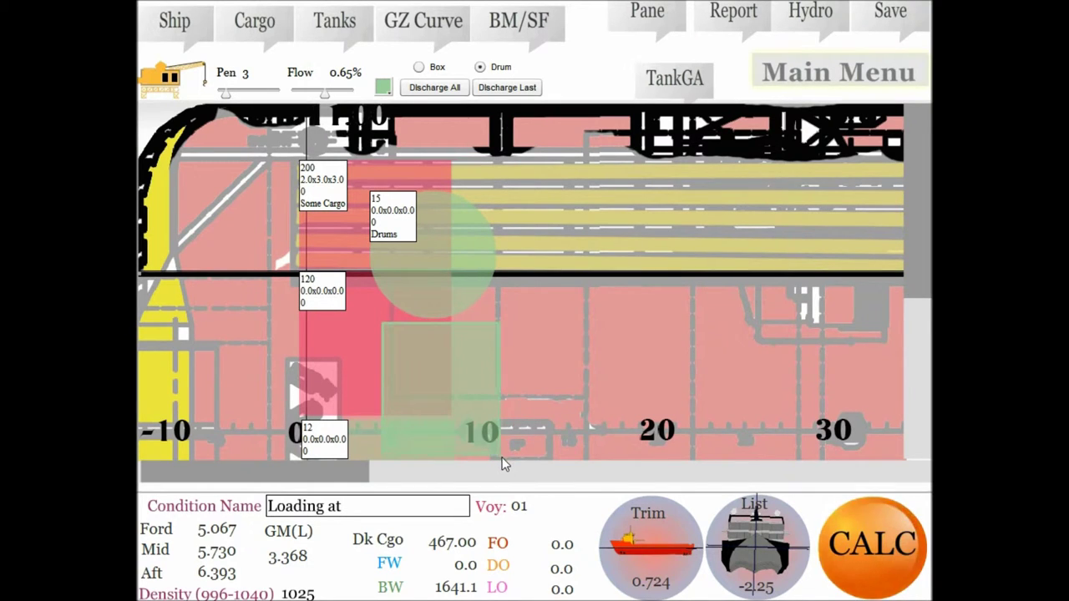
click(461, 406)
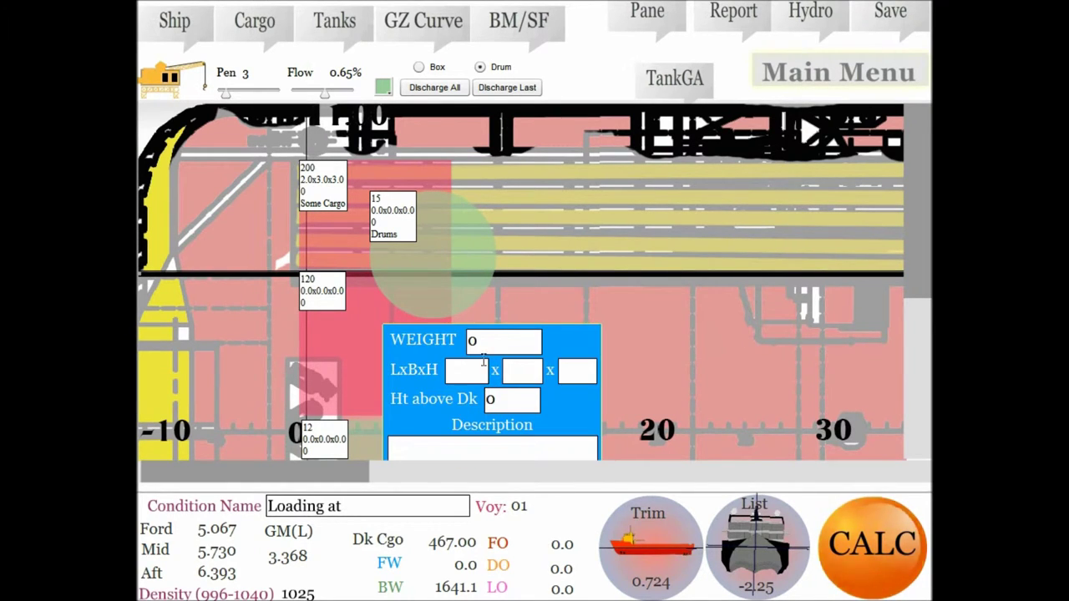
text(12)
key(Return)
click(585, 387)
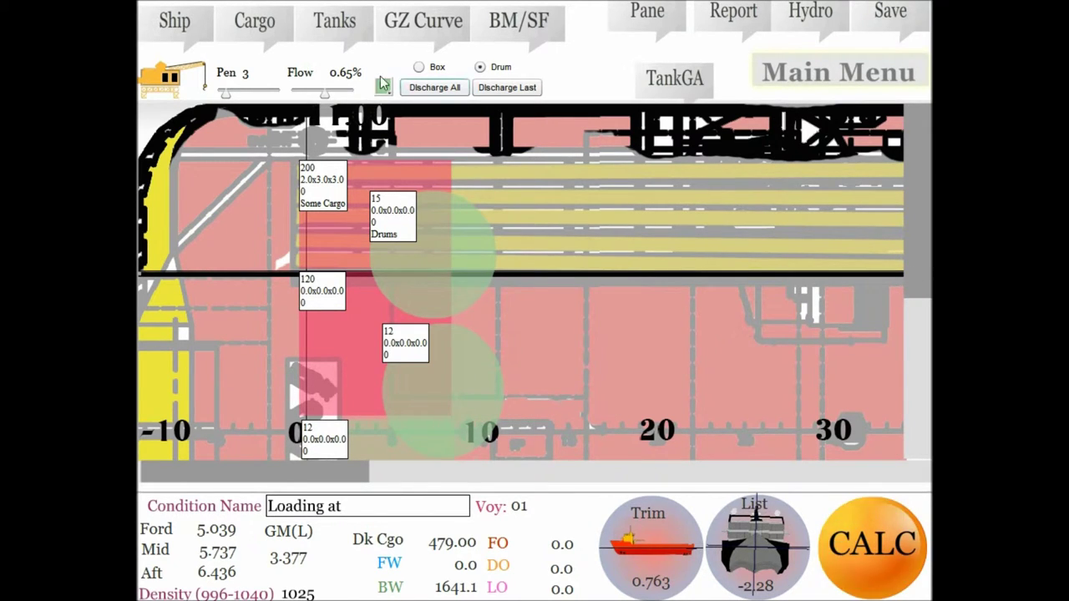
click(254, 24)
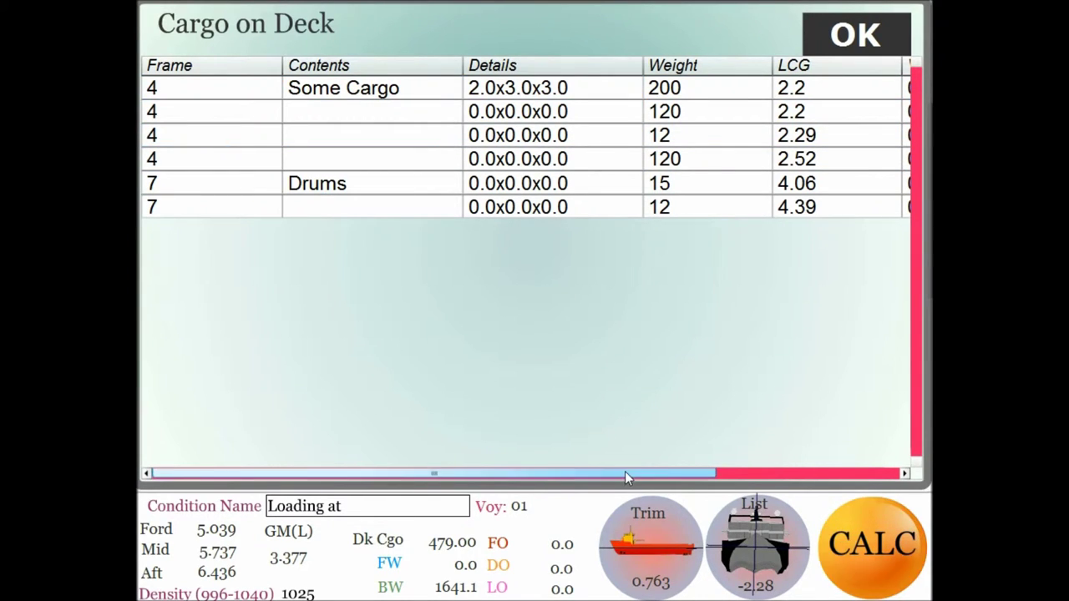
Check the BM/SF chart and return to the plan showing 464 deck cargo
drag(624, 471, 682, 473)
click(501, 33)
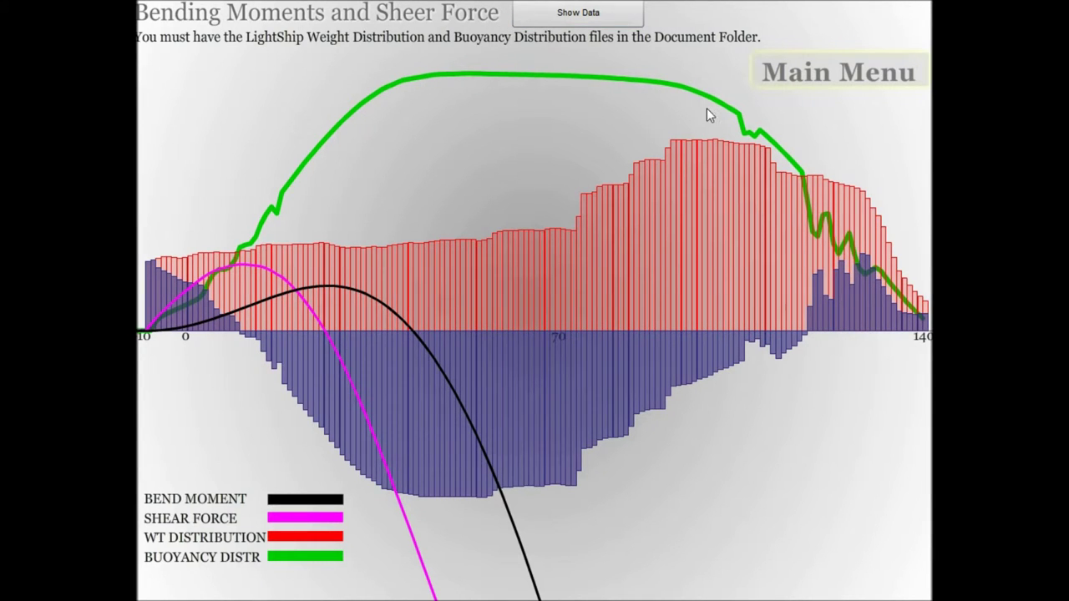
click(817, 82)
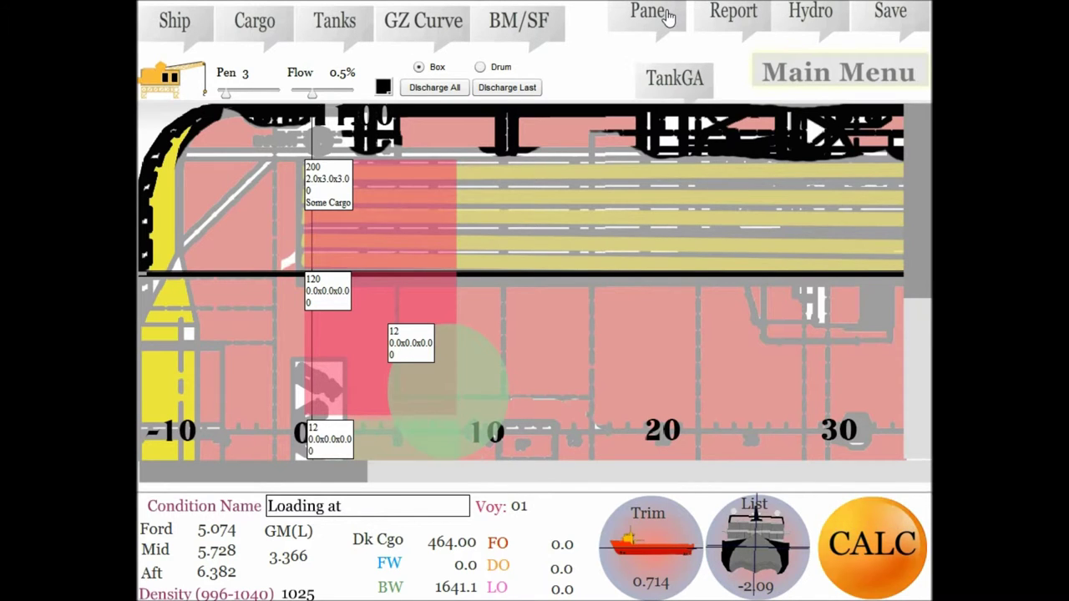
Open the loading condition report and scroll down through its tank table
click(732, 17)
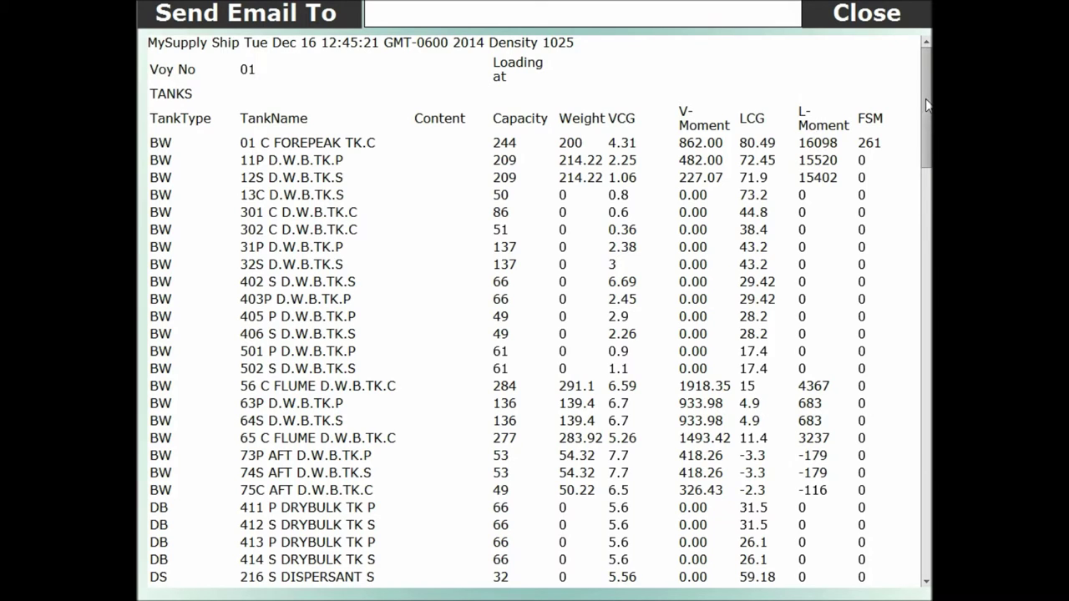
drag(927, 104, 929, 117)
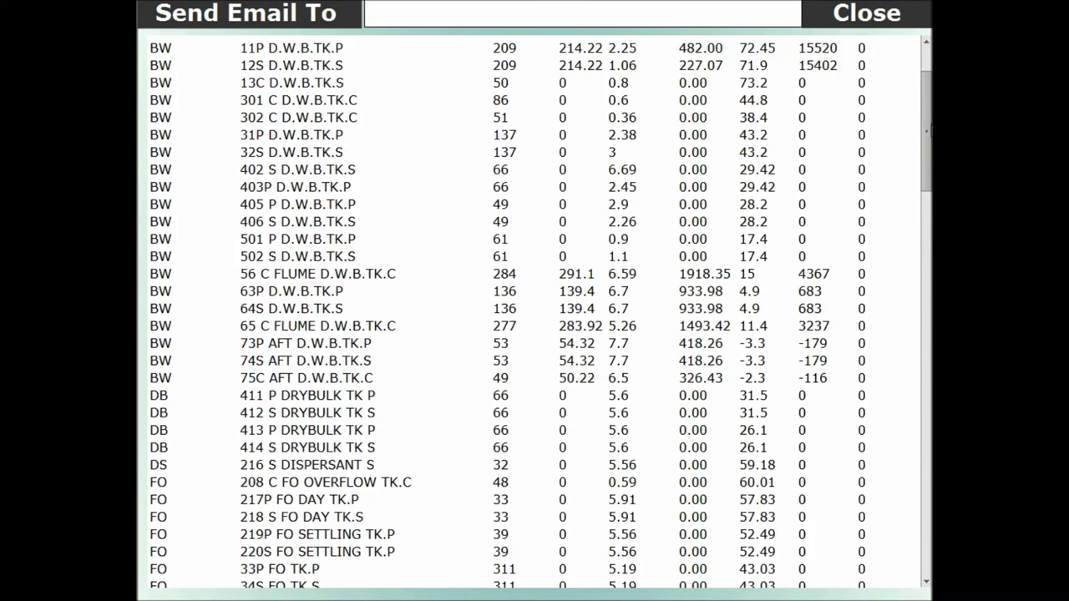
drag(928, 117, 916, 387)
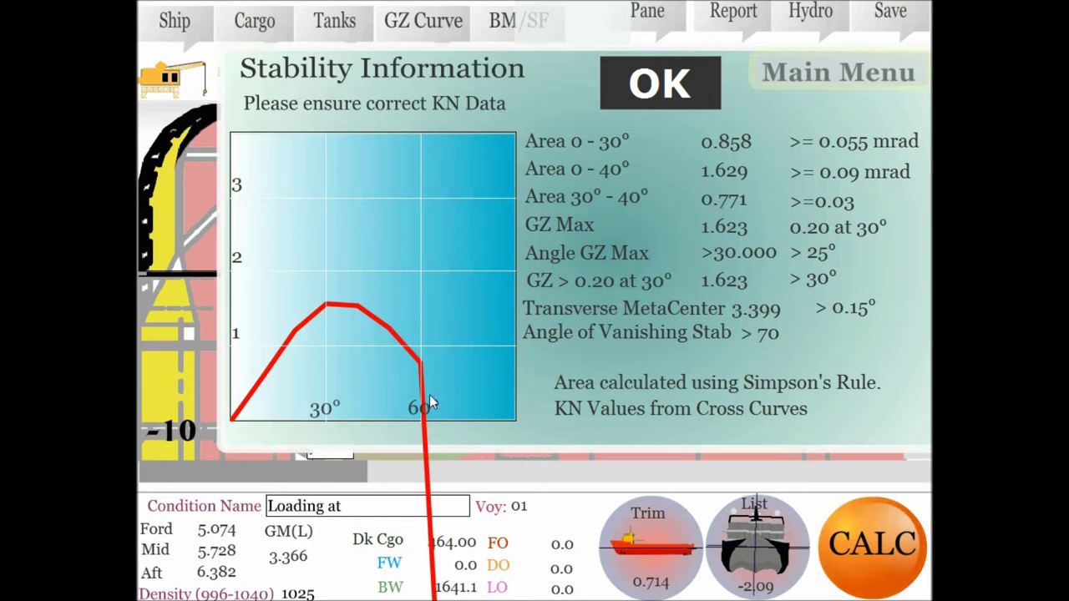
Close the Stability Information panel to reveal the saved 'Loading at' condition
click(656, 86)
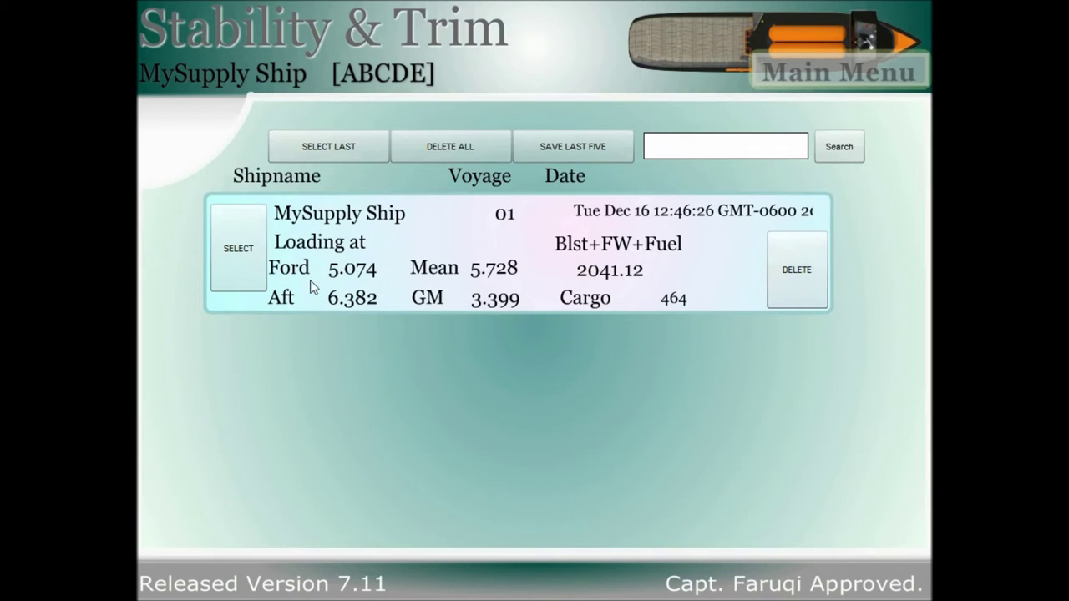
Open and close the saved condition's report, then return to the main menu
click(244, 255)
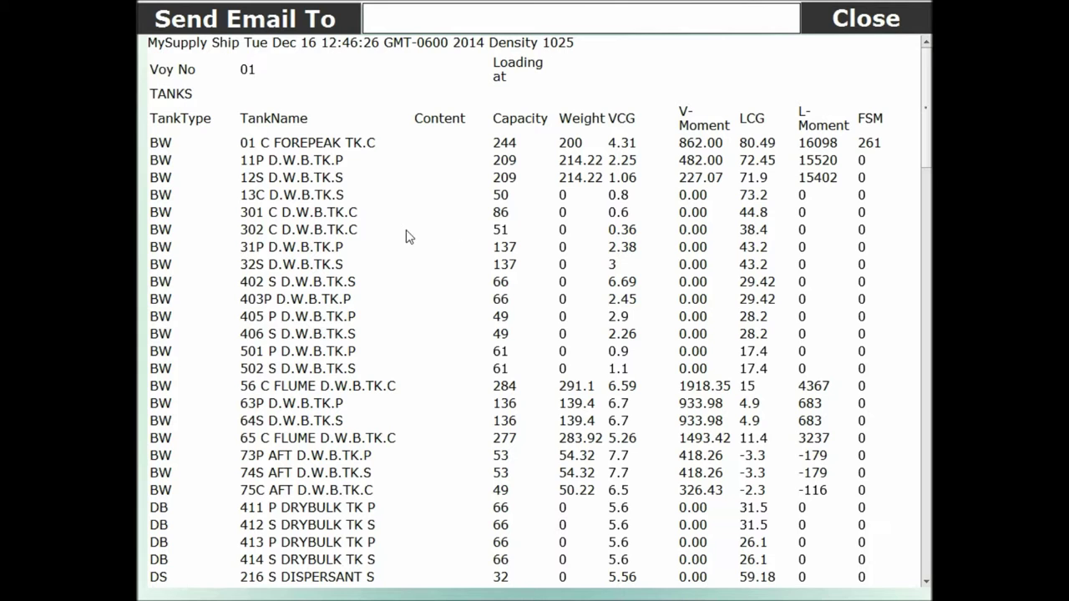
click(852, 23)
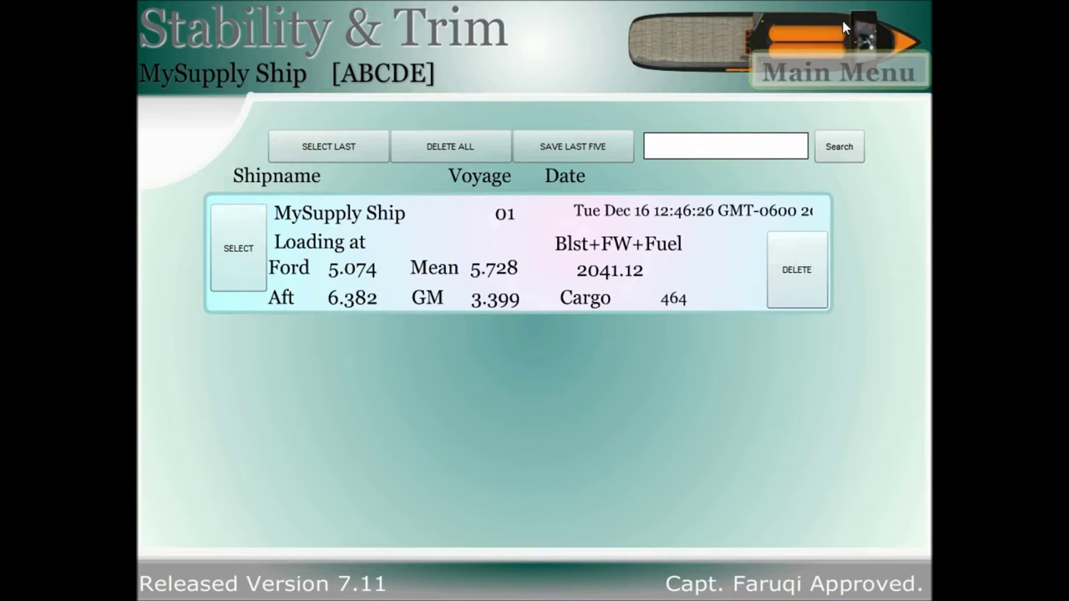
click(837, 73)
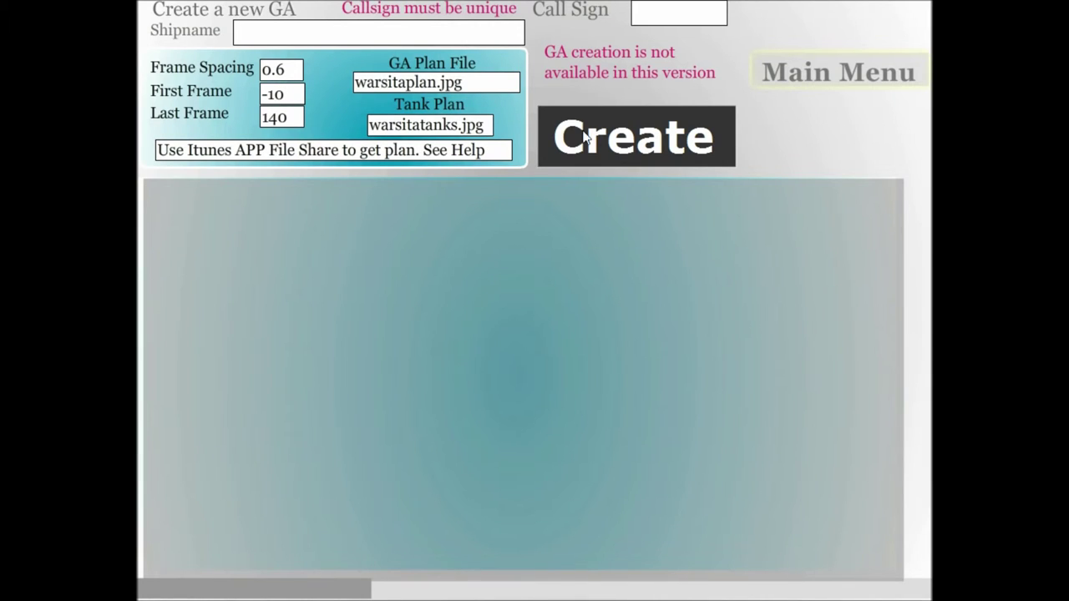
Generate the new ship's general arrangement and tank plan drawing
click(619, 144)
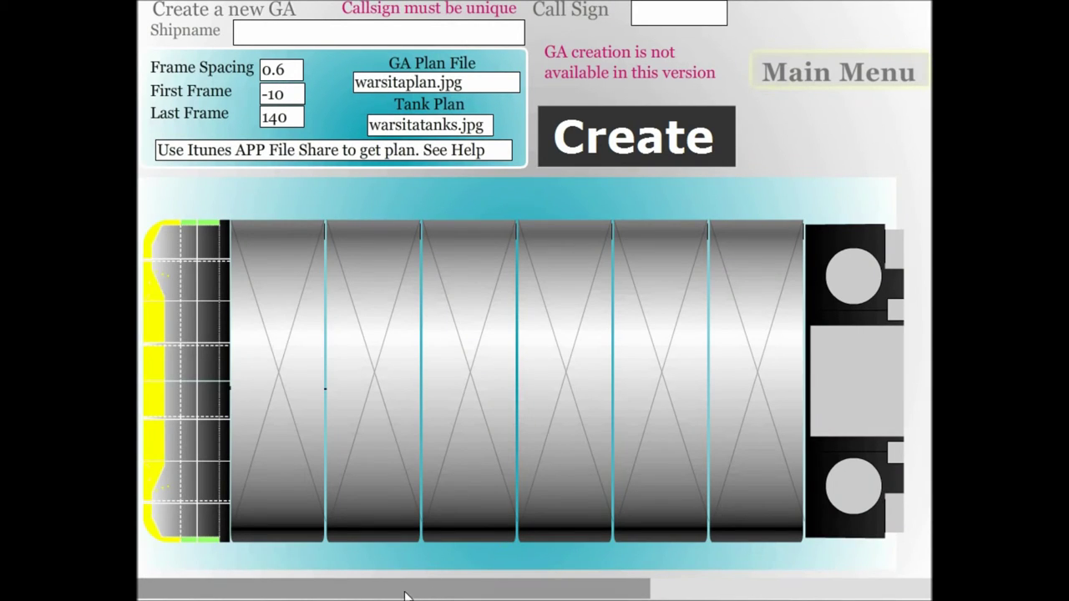